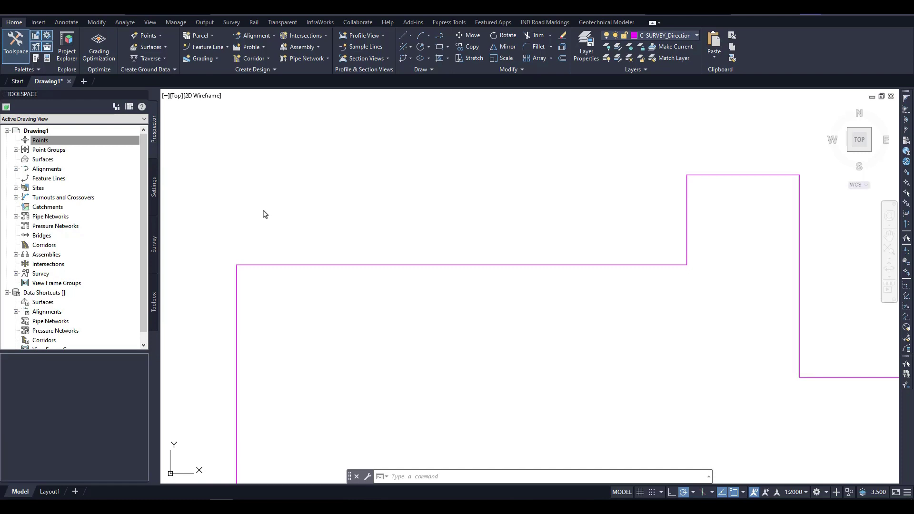
{"action": "right_click", "coordinate": [75, 139]}
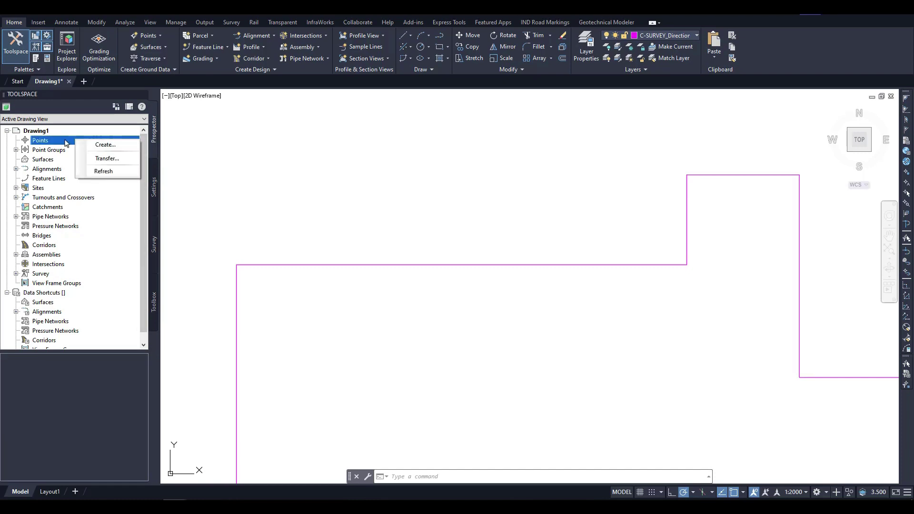
{"action": "left_click", "coordinate": [105, 144]}
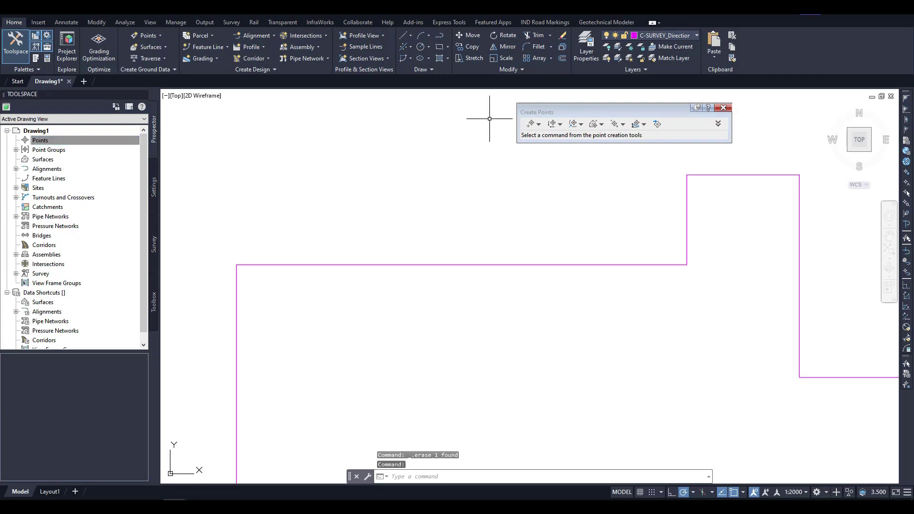
{"action": "left_click", "coordinate": [539, 124]}
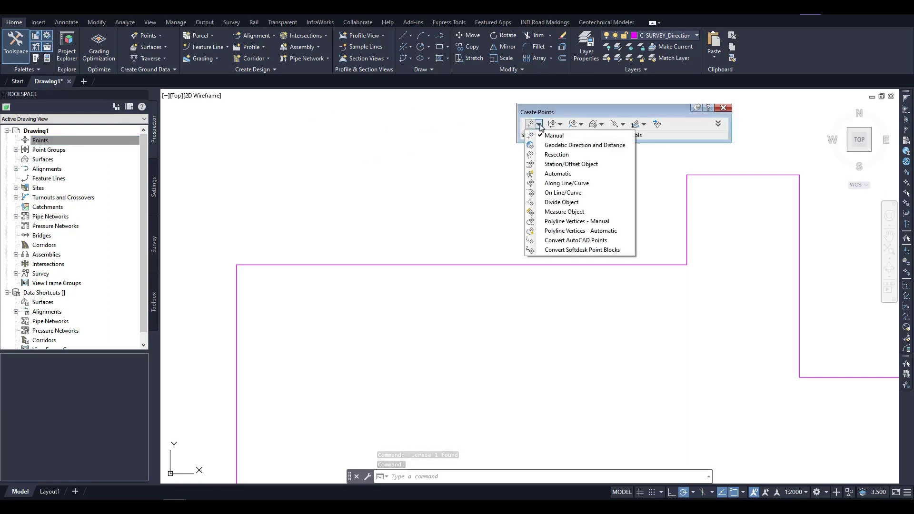
{"action": "left_click", "coordinate": [560, 124]}
{"action": "left_click", "coordinate": [581, 124]}
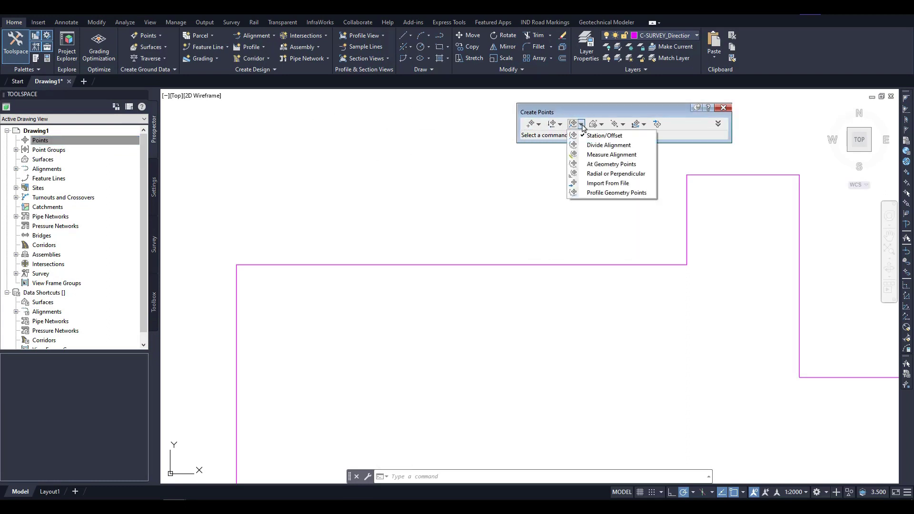
{"action": "left_click", "coordinate": [723, 107]}
{"action": "left_click", "coordinate": [722, 108]}
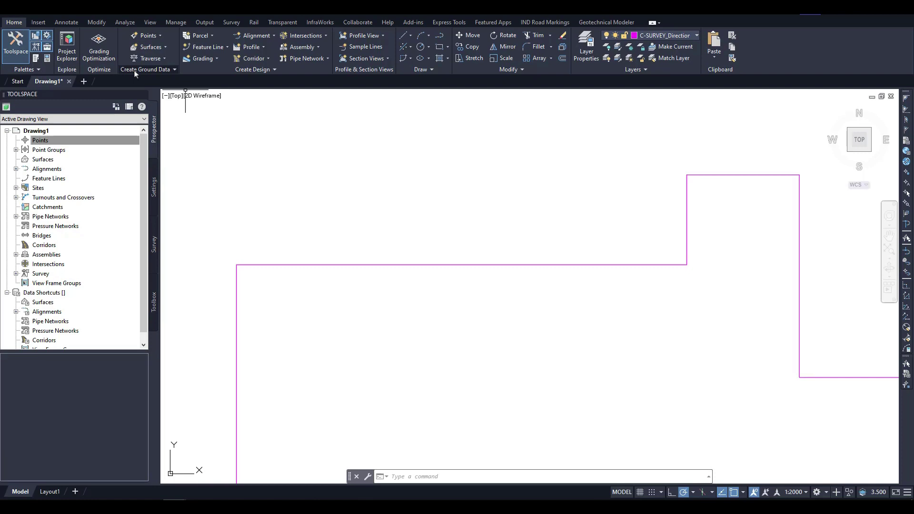
Launch the Manual COGO point command from Points > Create Points - Miscellaneous on the Home ribbon
{"action": "left_click", "coordinate": [158, 35]}
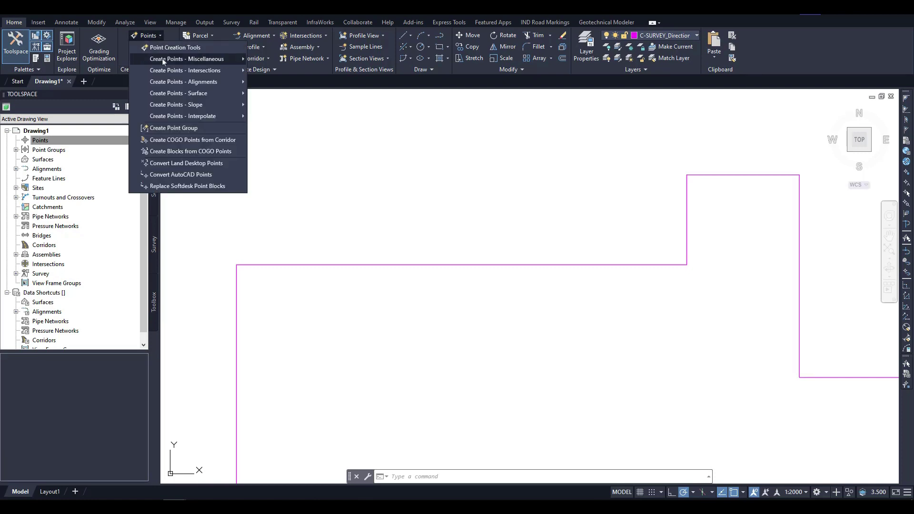
{"action": "mouse_move", "coordinate": [181, 60]}
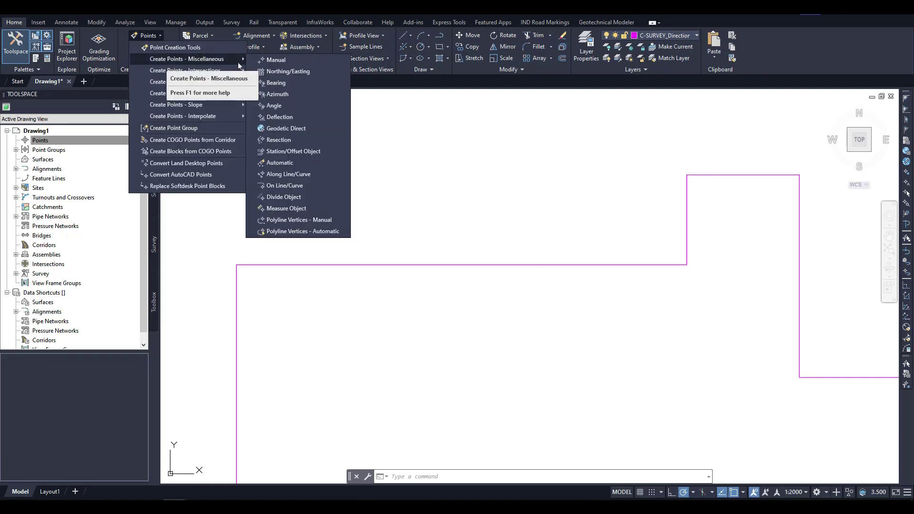
{"action": "mouse_move", "coordinate": [236, 82]}
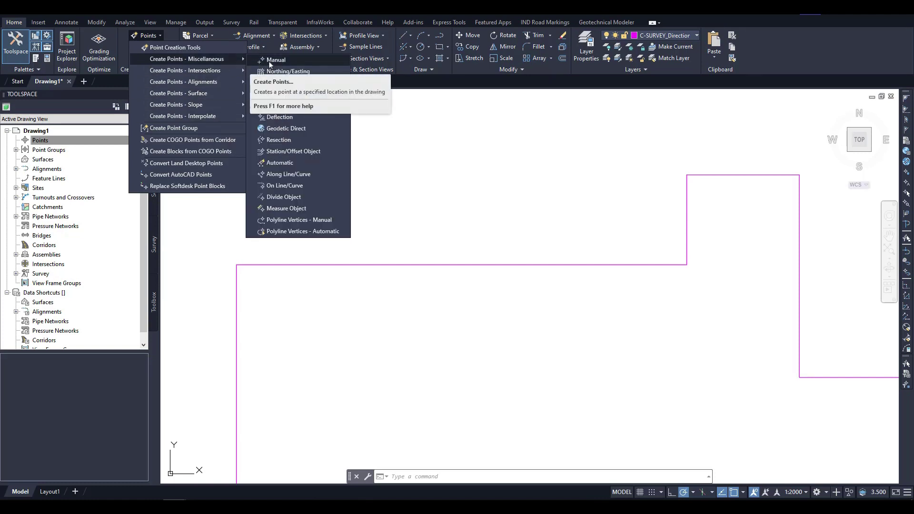
{"action": "left_click", "coordinate": [269, 61]}
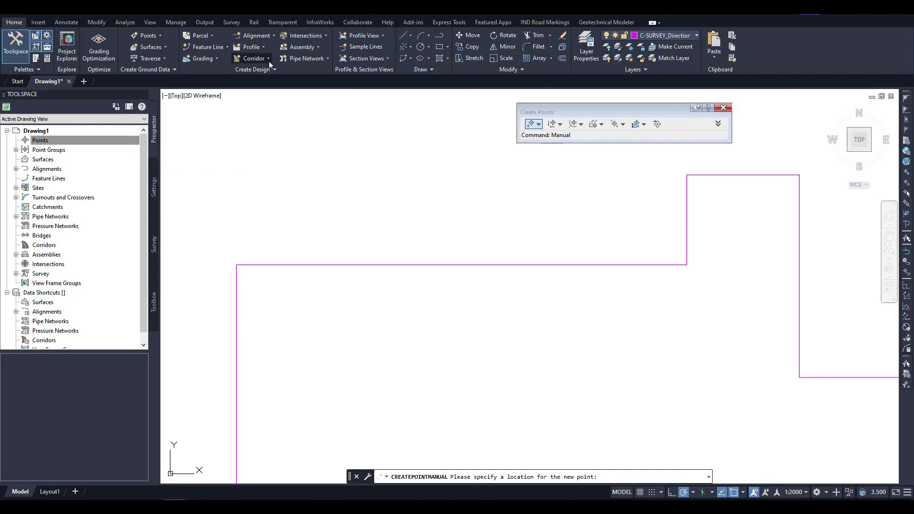
{"action": "left_click", "coordinate": [538, 124]}
{"action": "left_click", "coordinate": [159, 36]}
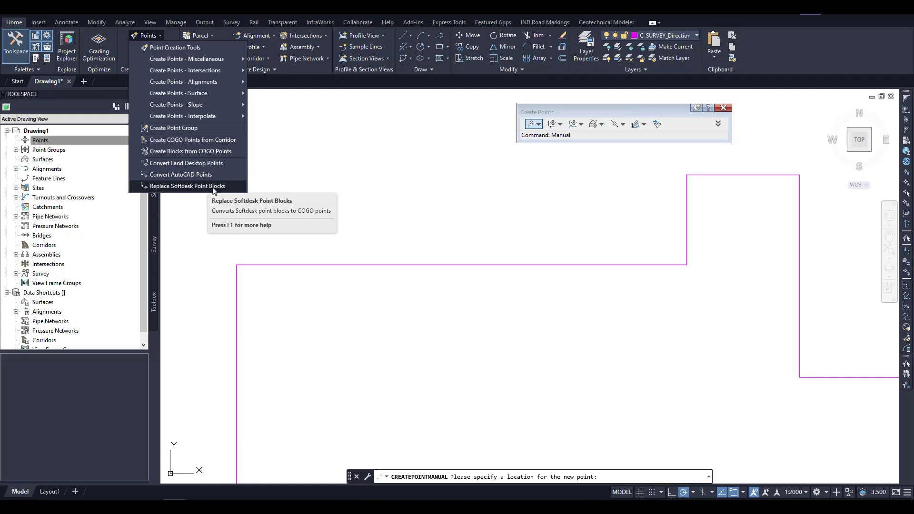
Place point 2437 above the polyline's lower step with no description and elevation 12
{"action": "left_click", "coordinate": [539, 124]}
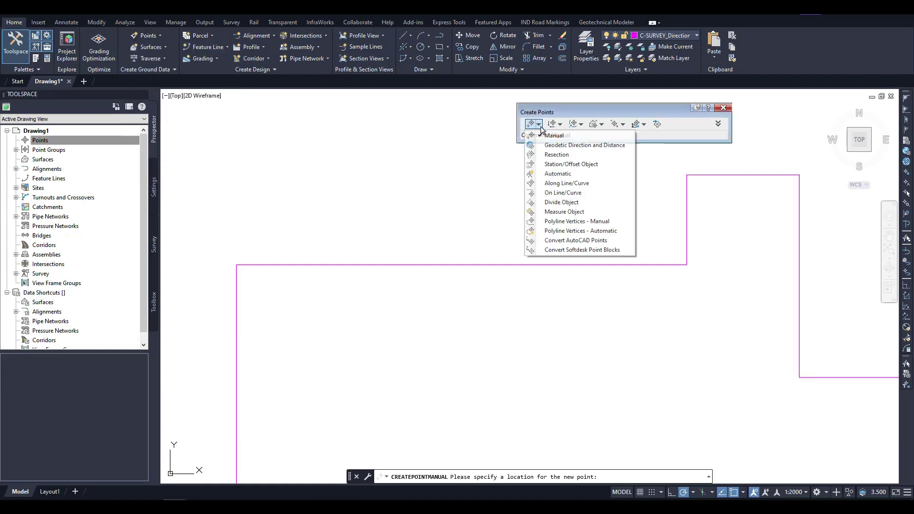
{"action": "left_click", "coordinate": [543, 135]}
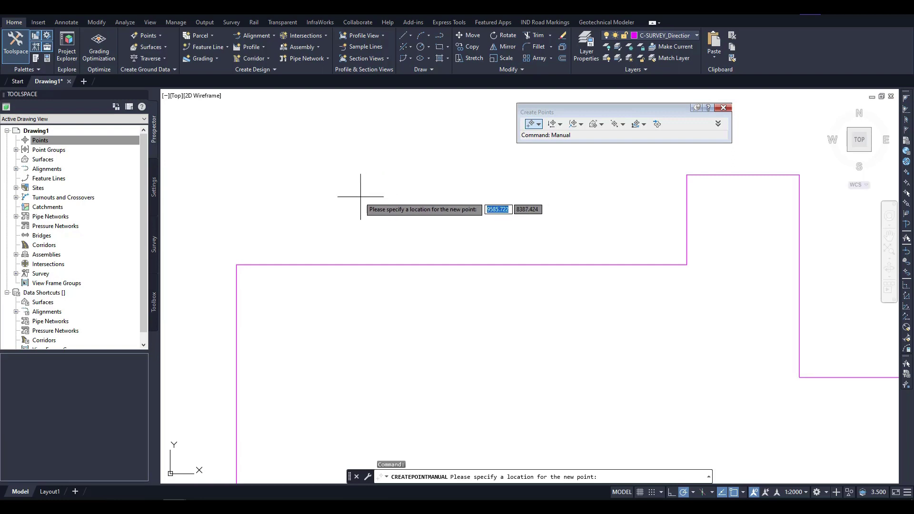
{"action": "left_click", "coordinate": [317, 200]}
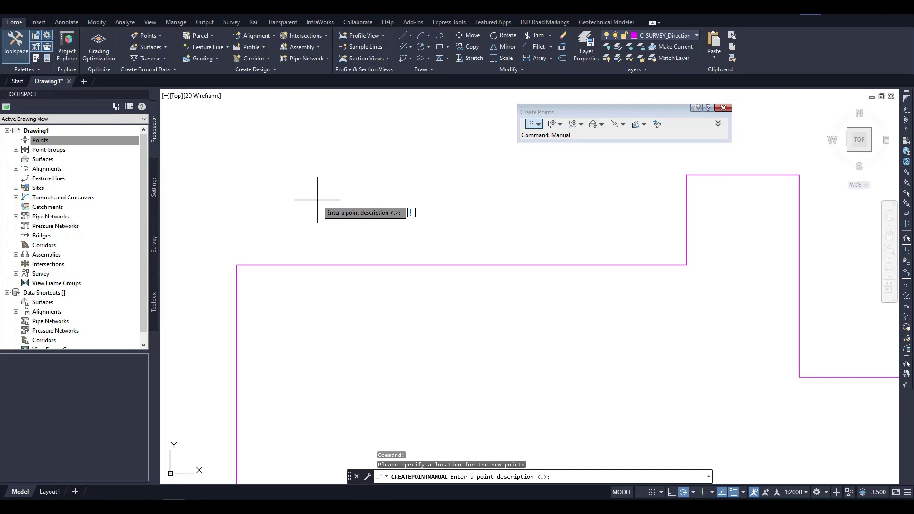
{"action": "key", "text": "Return"}
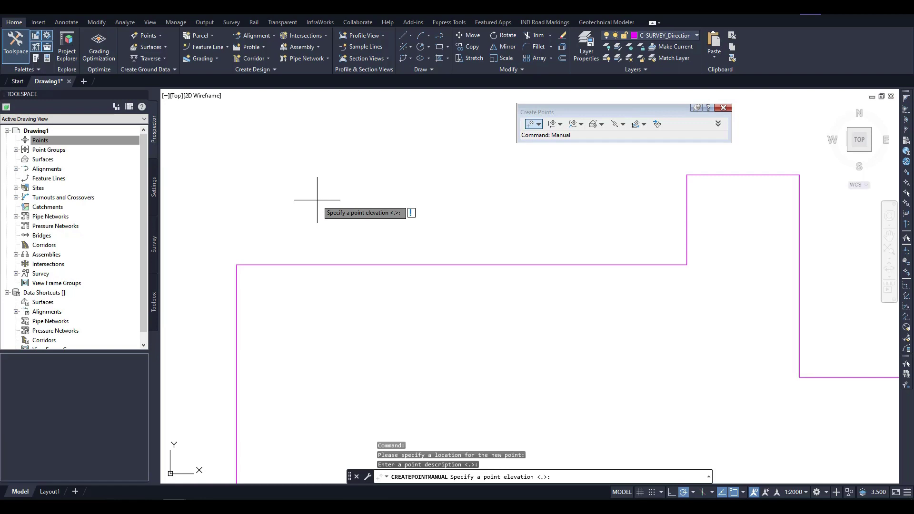
{"action": "type", "text": "12"}
{"action": "key", "text": "Return"}
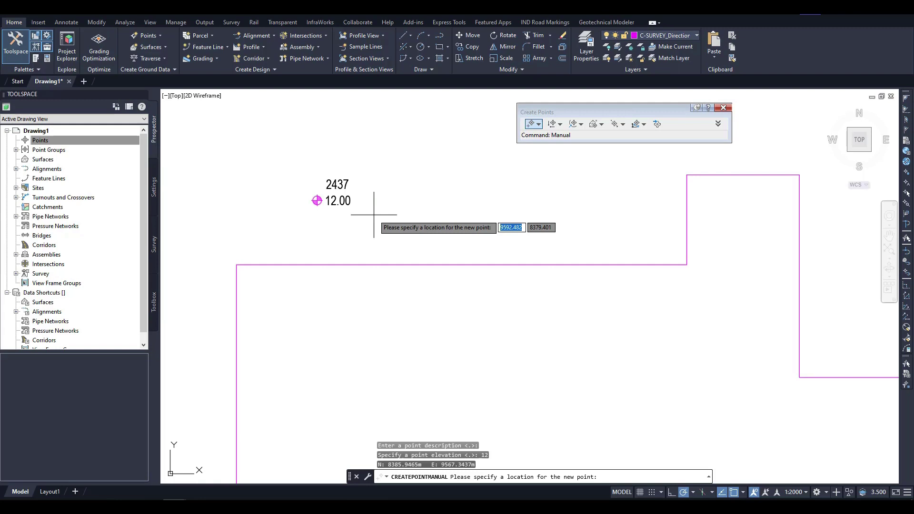
Place point 2438 on the polyline's left corner, described LINE at elevation 15.000
{"action": "left_click", "coordinate": [236, 265]}
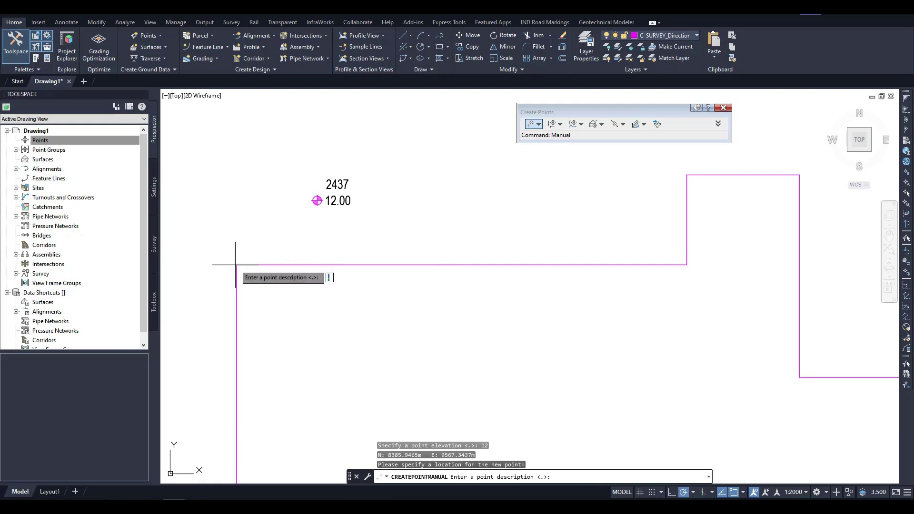
{"action": "type", "text": "LINE"}
{"action": "key", "text": "Return"}
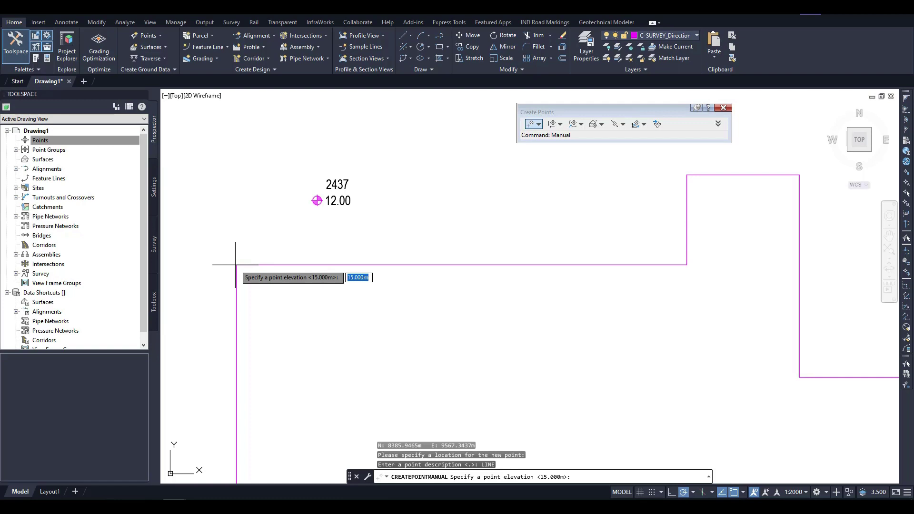
{"action": "key", "text": "Return"}
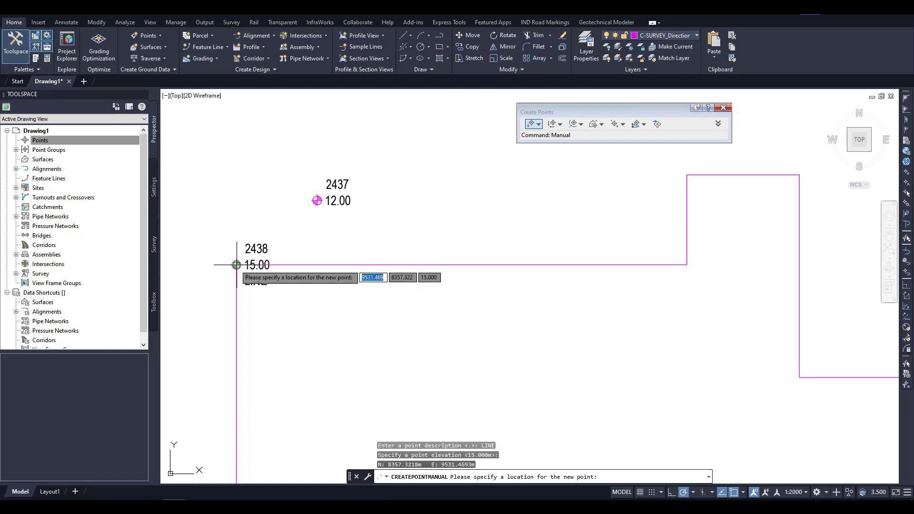
Place points 2439–2442 on the step and right-hand corners, keeping LINE and 15.000
{"action": "left_click", "coordinate": [689, 264]}
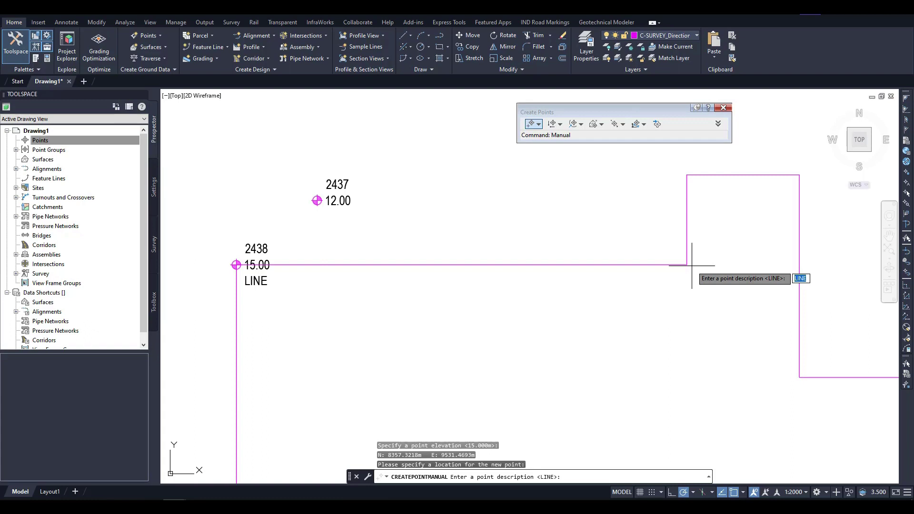
{"action": "key", "text": "Return"}
{"action": "key", "text": "Return"}
{"action": "left_click", "coordinate": [686, 174]}
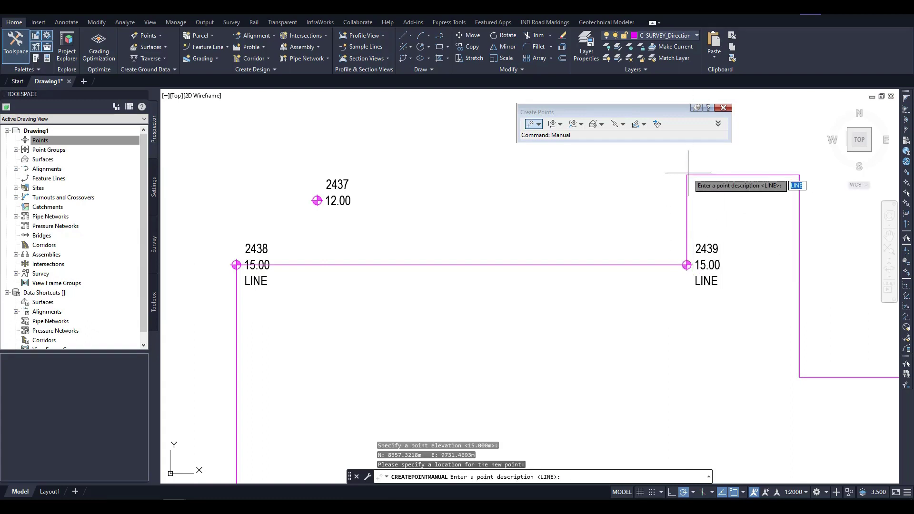
{"action": "key", "text": "Return"}
{"action": "key", "text": "Return"}
{"action": "left_click", "coordinate": [799, 175]}
{"action": "key", "text": "Return"}
{"action": "key", "text": "Return"}
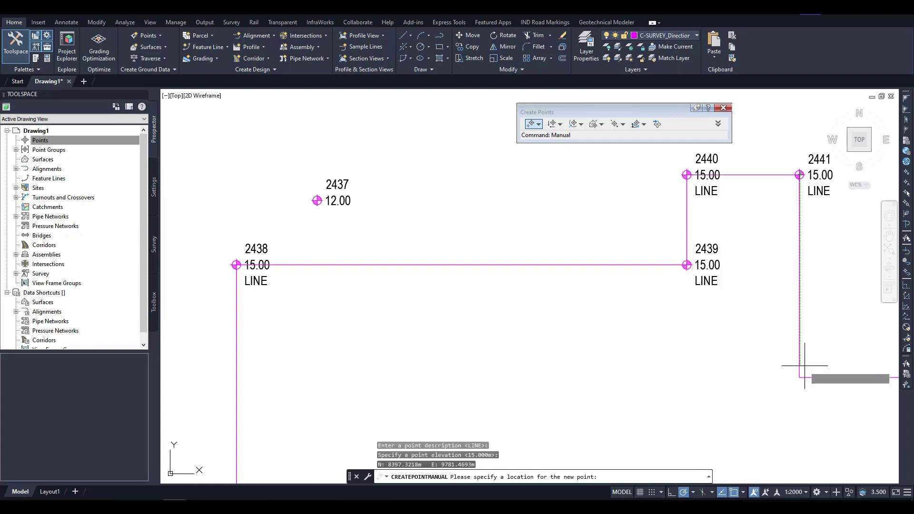
{"action": "left_click", "coordinate": [799, 376]}
{"action": "key", "text": "Return"}
{"action": "key", "text": "Return"}
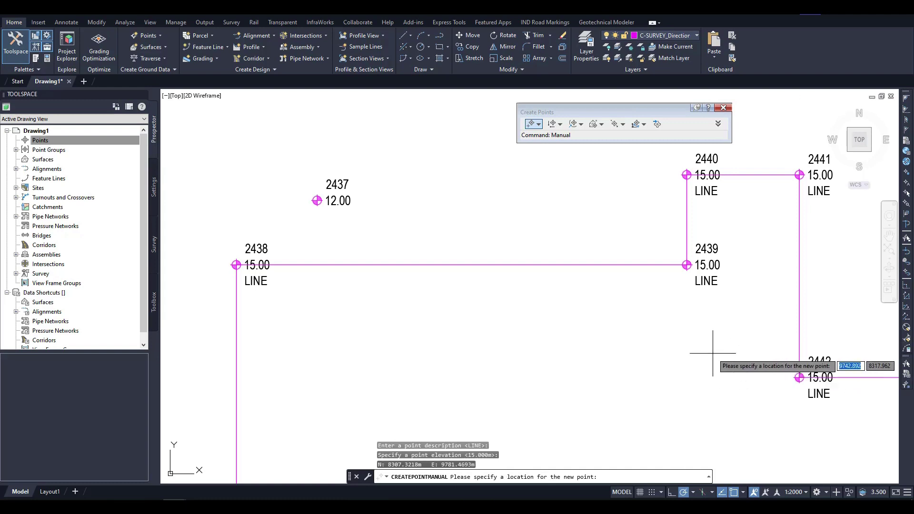
{"action": "key", "text": "Escape"}
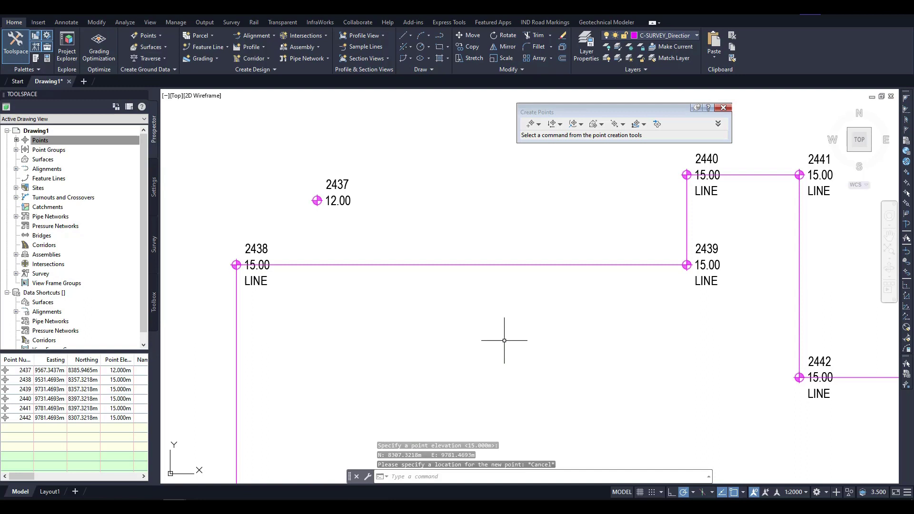
Select points 2437–2442 in the point list and show the _All Points group under Point Groups
{"action": "middle_click_drag", "start_coordinate": [502, 340], "coordinate": [489, 341]}
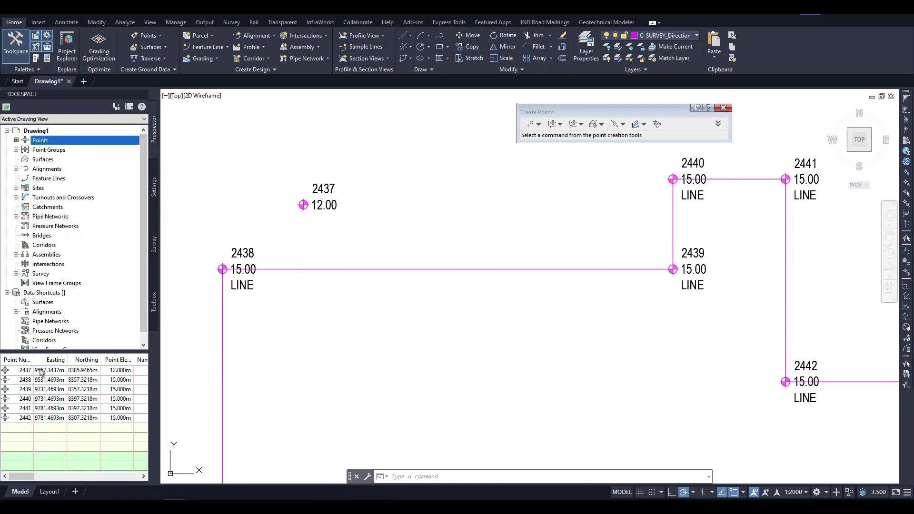
{"action": "left_click", "coordinate": [23, 370]}
{"action": "left_click", "coordinate": [22, 419], "text": "shift"}
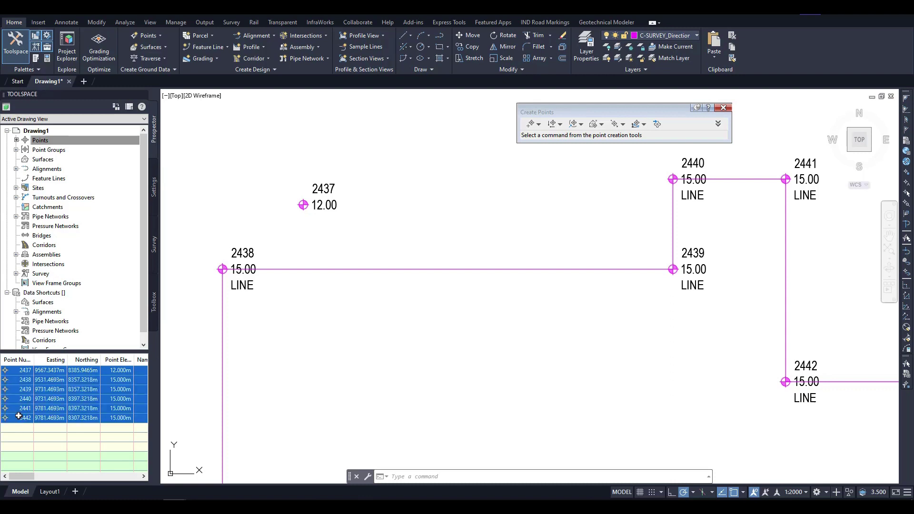
{"action": "left_click", "coordinate": [17, 150]}
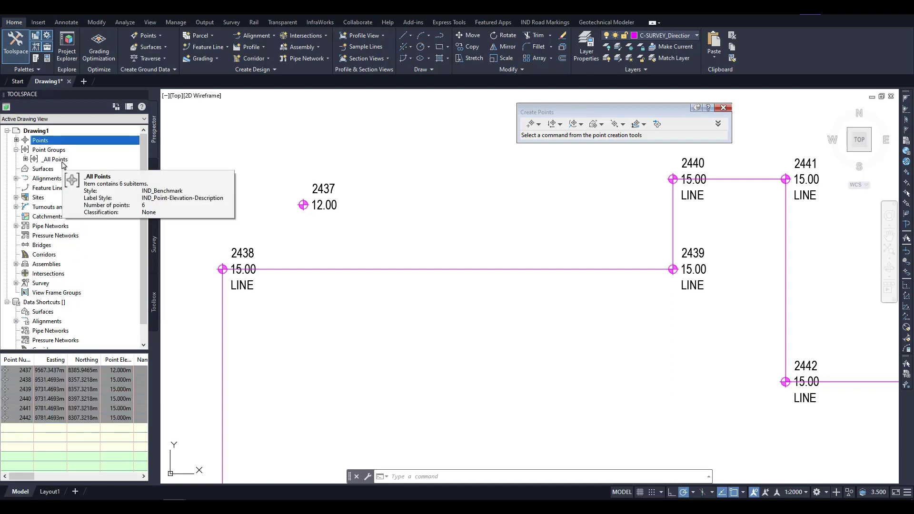
{"action": "left_click", "coordinate": [61, 160]}
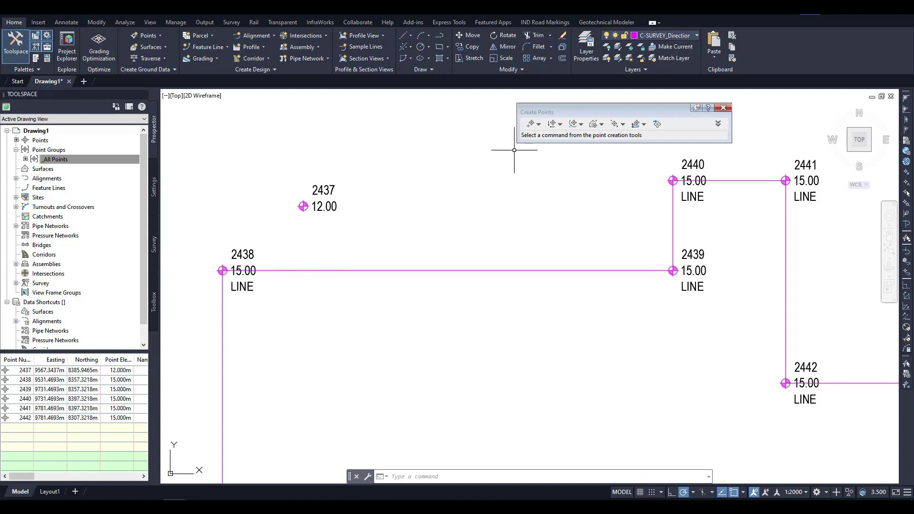
{"action": "left_click", "coordinate": [539, 125]}
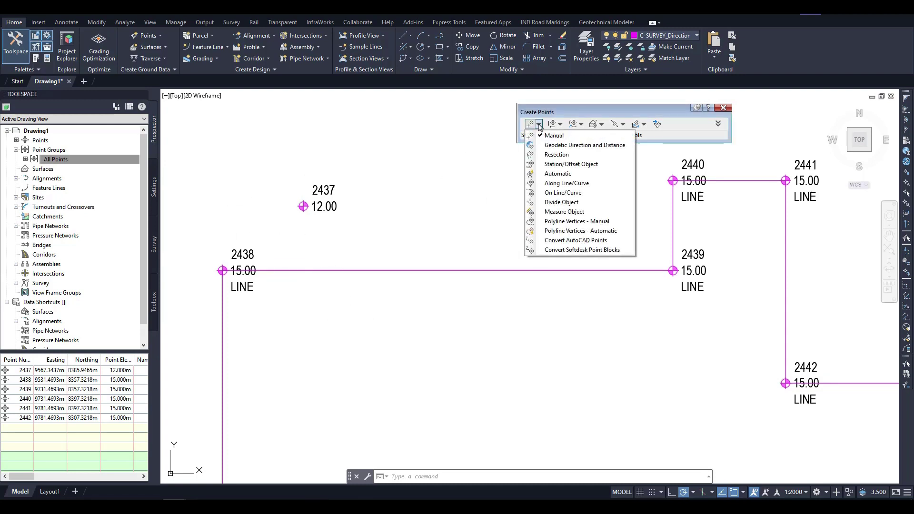
{"action": "left_click", "coordinate": [561, 125]}
{"action": "left_click", "coordinate": [561, 125]}
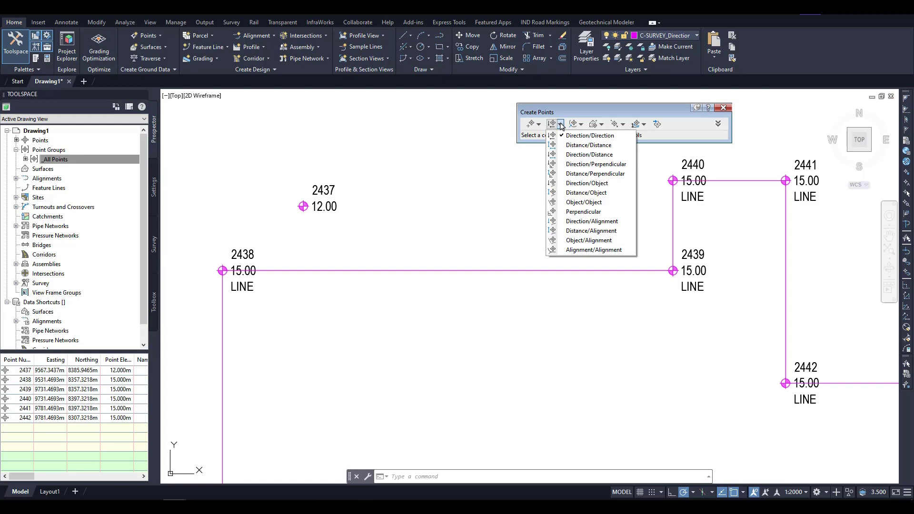
{"action": "left_click", "coordinate": [581, 125]}
{"action": "left_click", "coordinate": [581, 124]}
{"action": "left_click", "coordinate": [601, 125]}
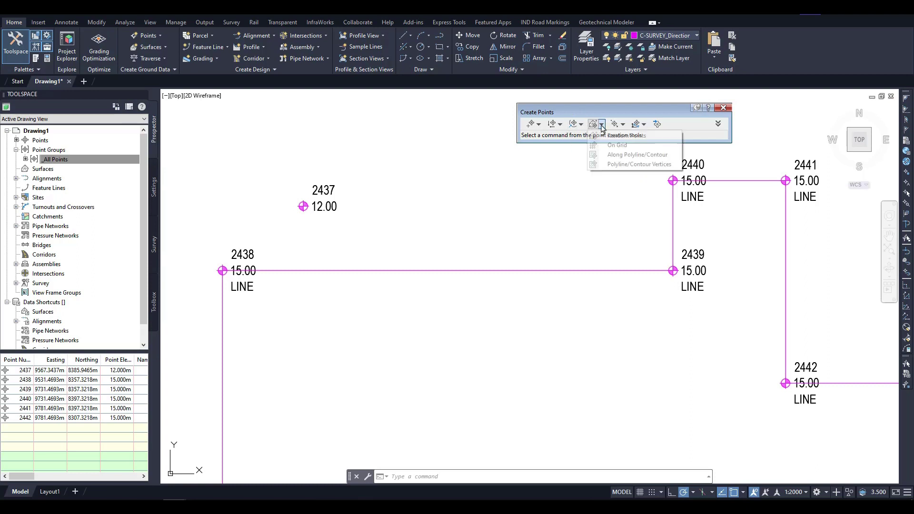
{"action": "left_click", "coordinate": [601, 124]}
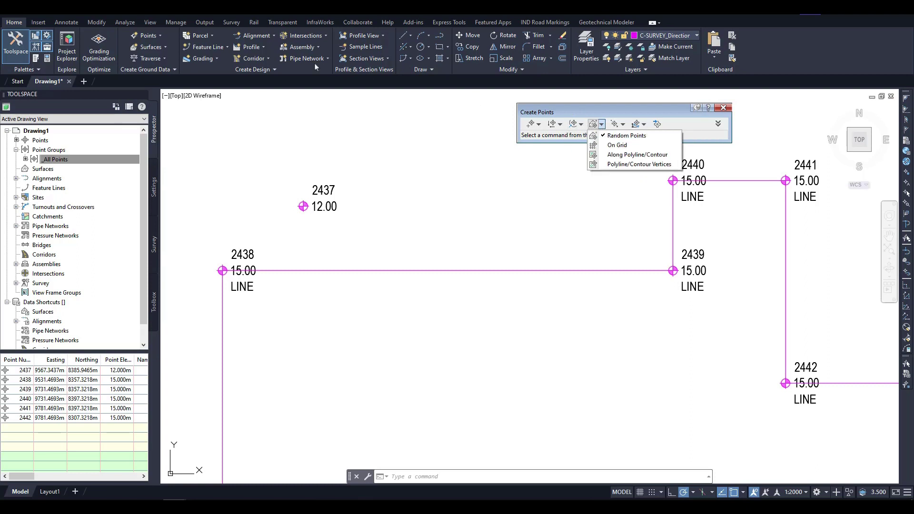
{"action": "left_click", "coordinate": [156, 38]}
{"action": "left_click", "coordinate": [156, 38]}
{"action": "mouse_move", "coordinate": [195, 93]}
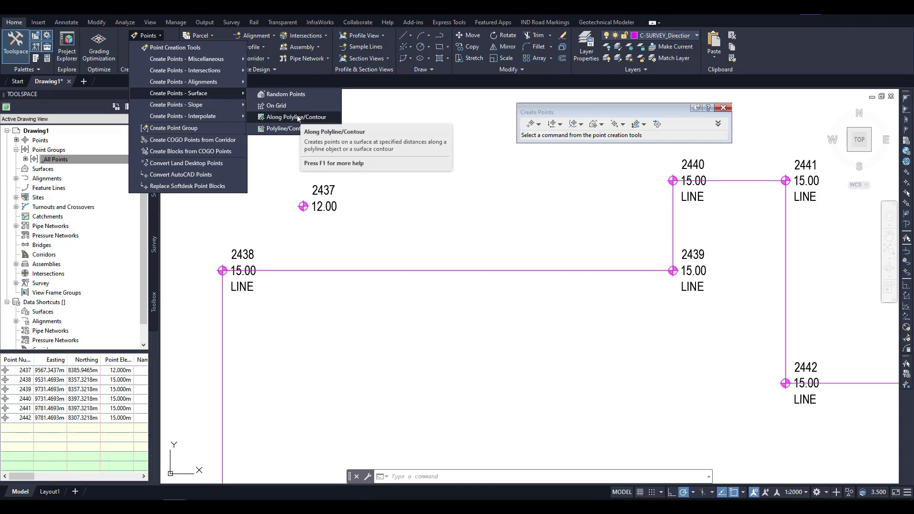
Window-select the old points 2437–2442 and delete them
{"action": "key", "text": "Escape"}
{"action": "key", "text": "Escape"}
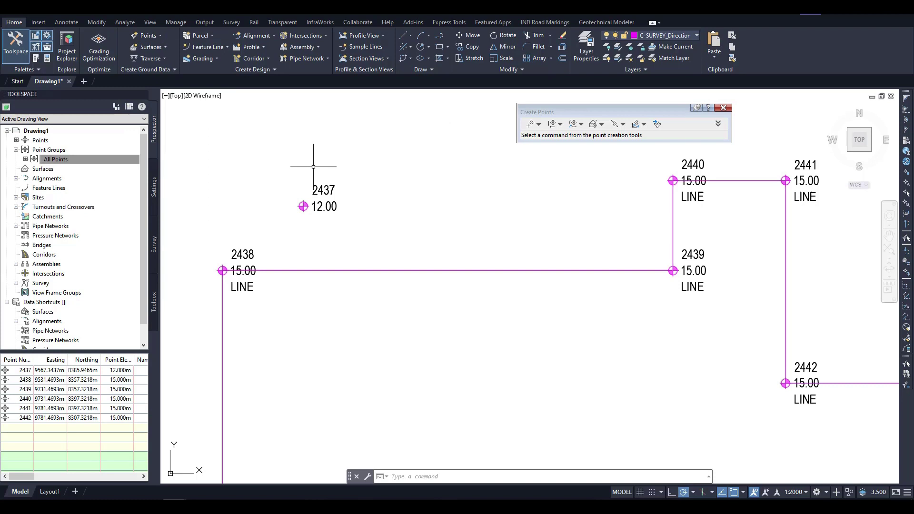
{"action": "scroll", "coordinate": [310, 163], "scroll_direction": "down", "scroll_amount": 2}
{"action": "left_click", "coordinate": [227, 149]}
{"action": "left_click", "coordinate": [626, 346]}
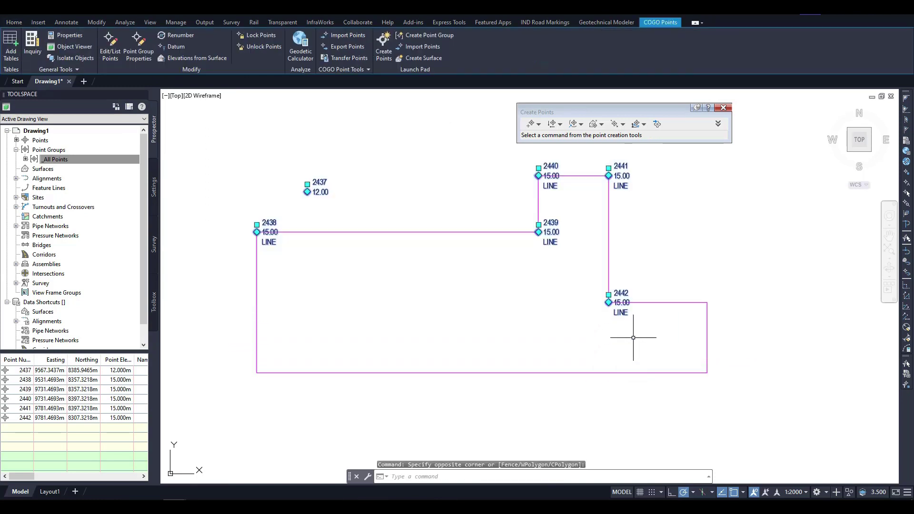
{"action": "key", "text": "Delete"}
Create points at every magenta polyline vertex with elevation 15 and description LINE
{"action": "left_click", "coordinate": [538, 124]}
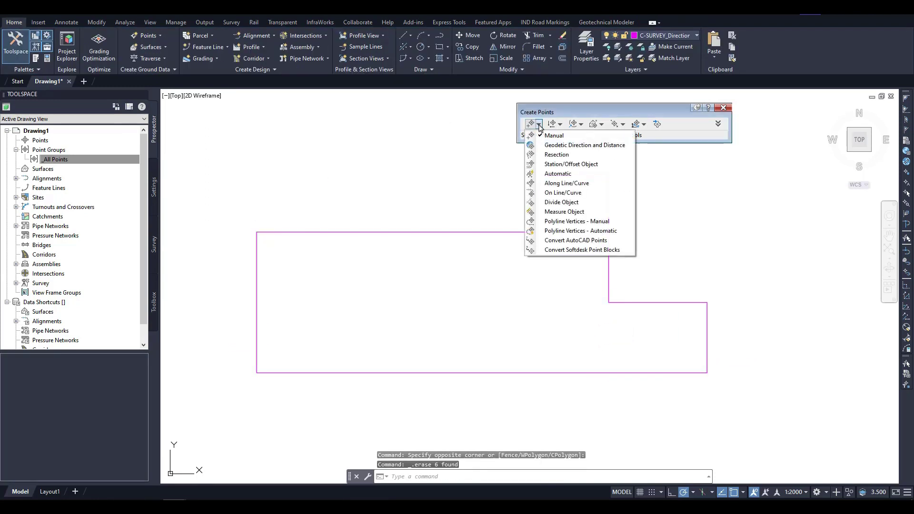
{"action": "left_click", "coordinate": [564, 221]}
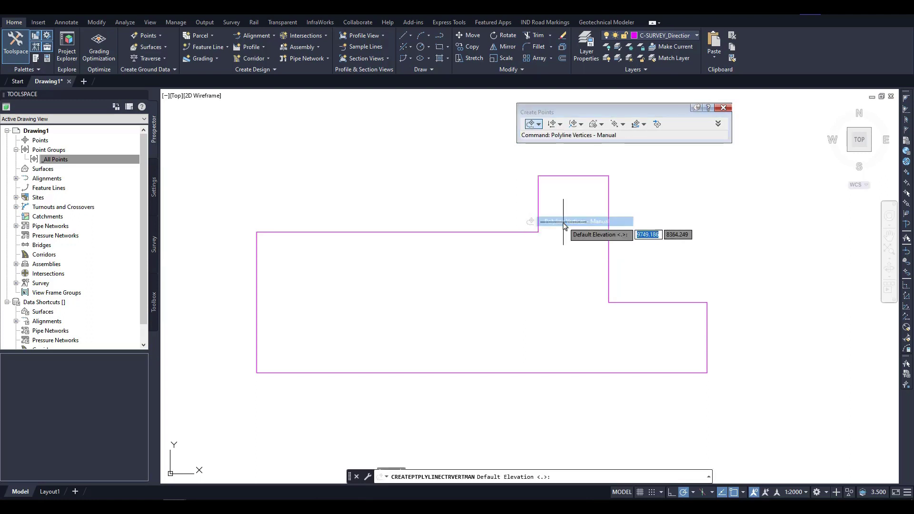
{"action": "type", "text": "15"}
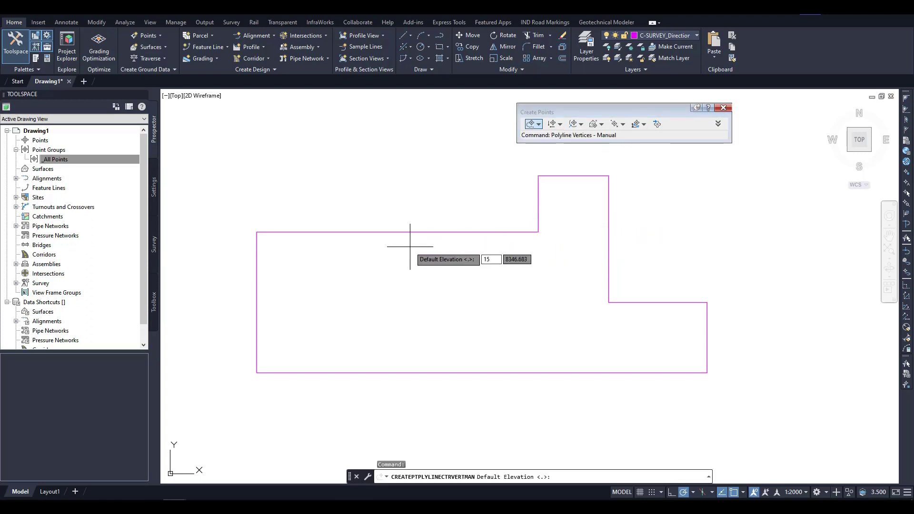
{"action": "key", "text": "Return"}
{"action": "left_click", "coordinate": [414, 231]}
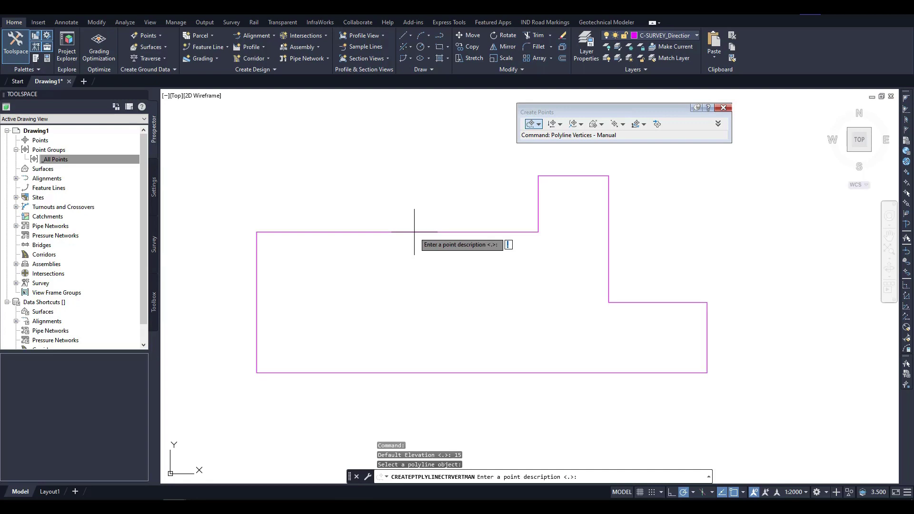
{"action": "type", "text": "LINE"}
{"action": "key", "text": "Return"}
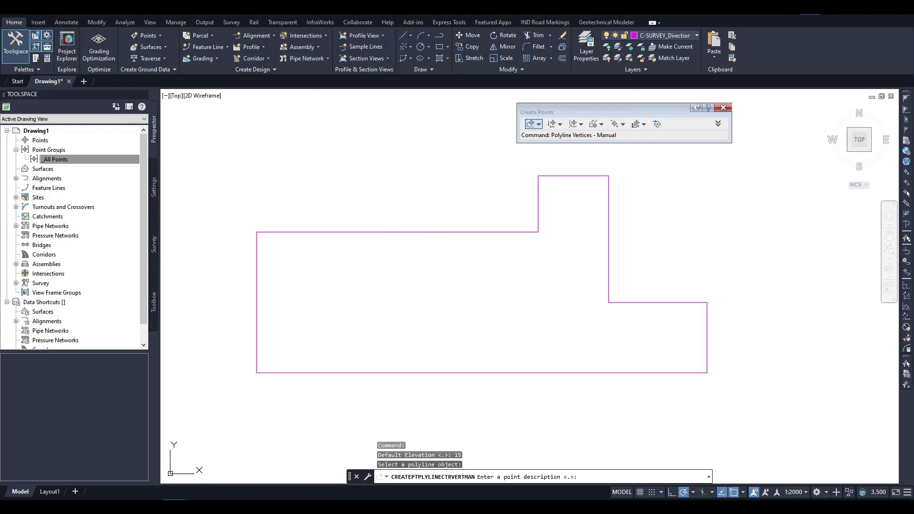
{"action": "key", "text": "Return"}
{"action": "key", "text": "Return"}
{"action": "key", "text": "Return"}
{"action": "key", "text": "Return"}
{"action": "key", "text": "Return"}
{"action": "key", "text": "Return"}
{"action": "key", "text": "Return"}
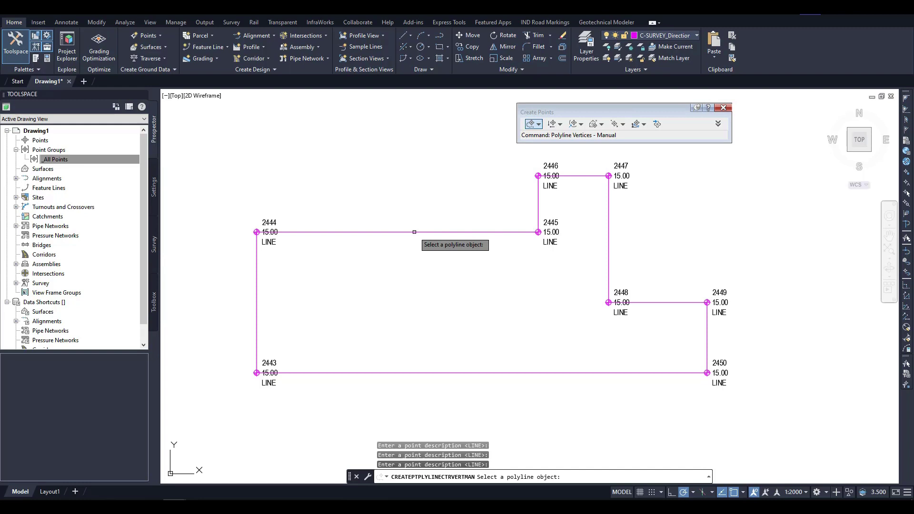
{"action": "key", "text": "Return"}
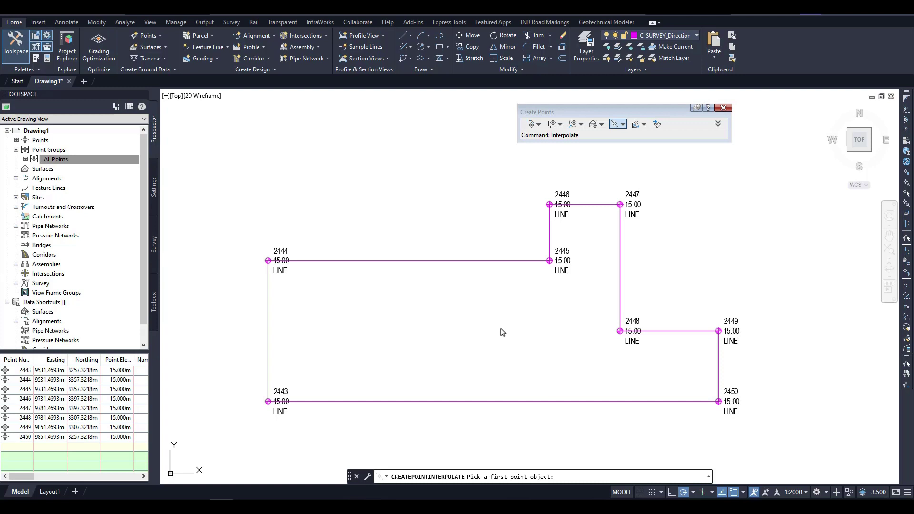
Interpolate points every 50 units between points 2444 and 2445 with zero offset
{"action": "left_click", "coordinate": [624, 126]}
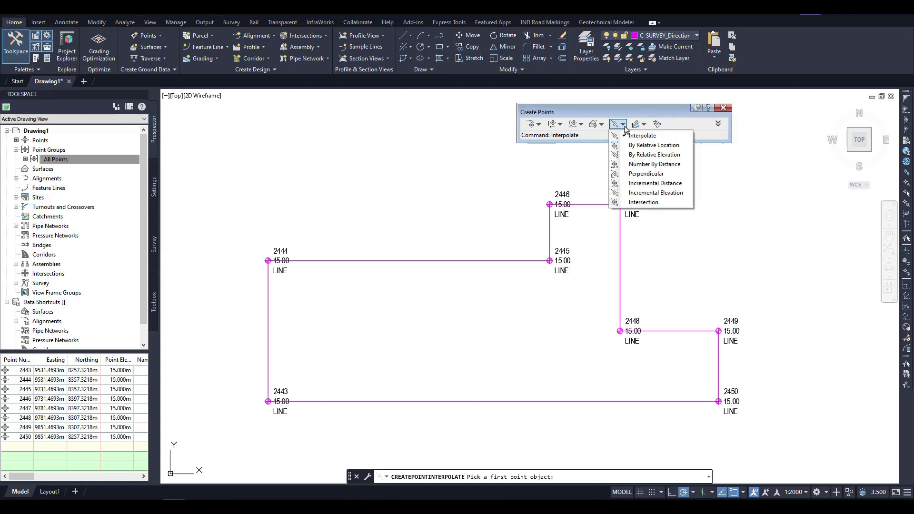
{"action": "left_click", "coordinate": [638, 184]}
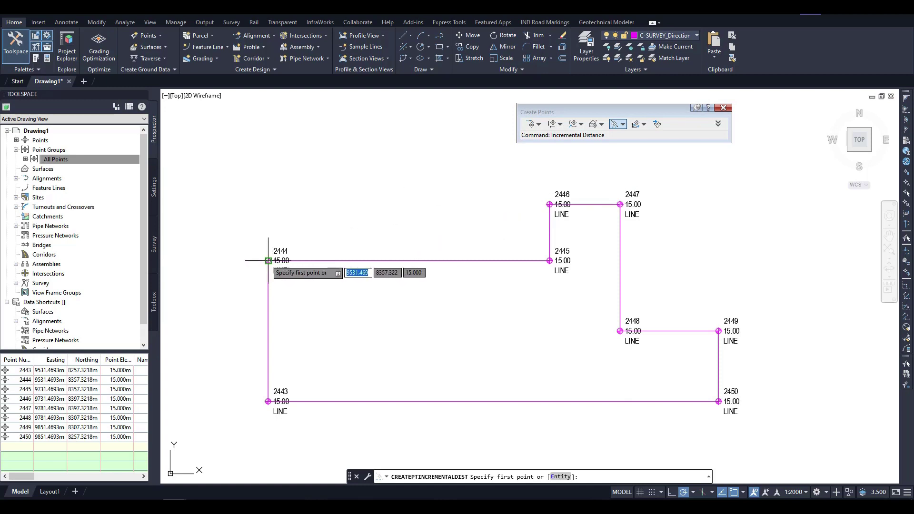
{"action": "left_click", "coordinate": [267, 260]}
{"action": "key", "text": "Return"}
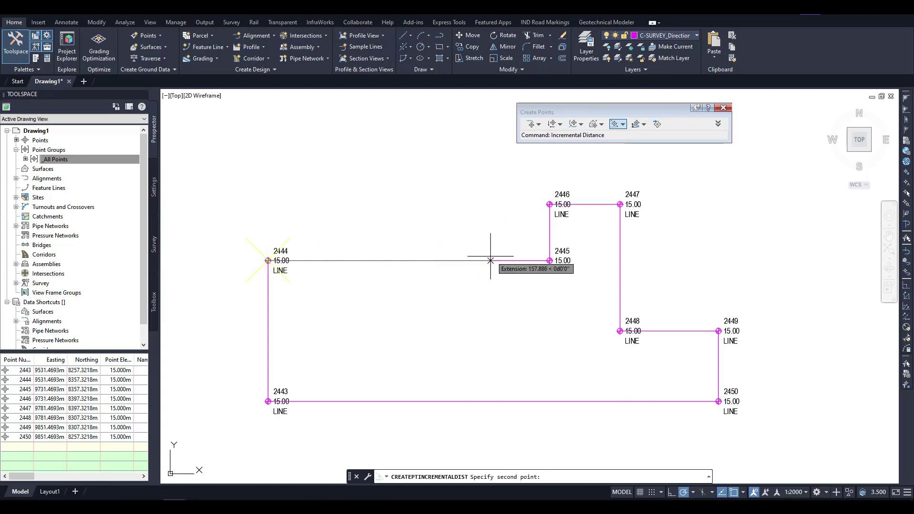
{"action": "left_click", "coordinate": [550, 260]}
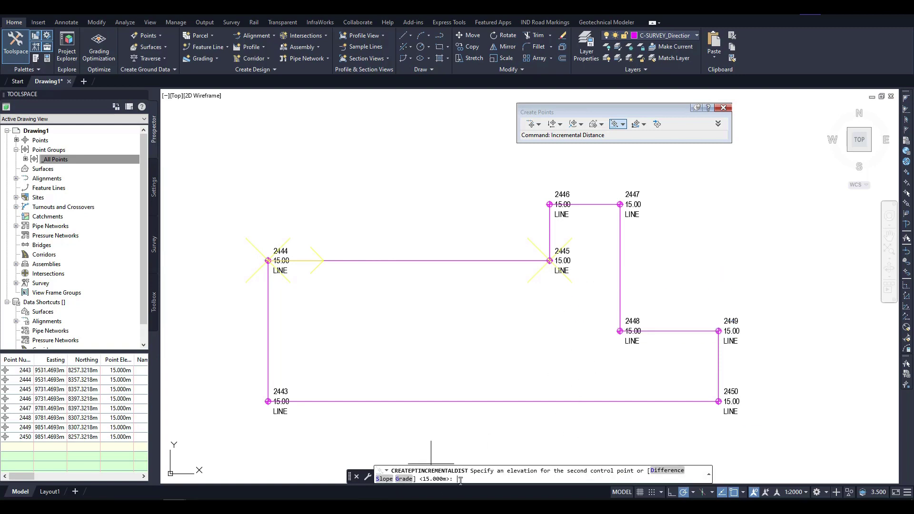
{"action": "key", "text": "Return"}
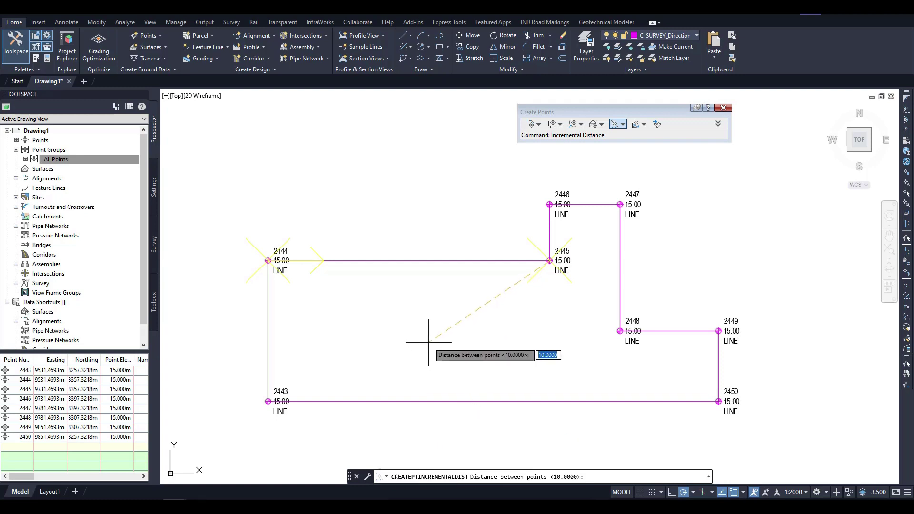
{"action": "type", "text": "50"}
{"action": "key", "text": "Return"}
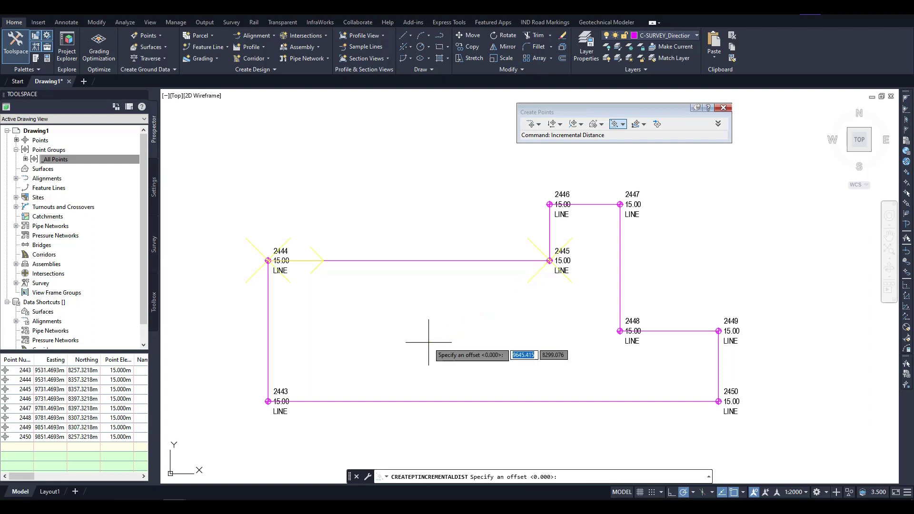
{"action": "key", "text": "Return"}
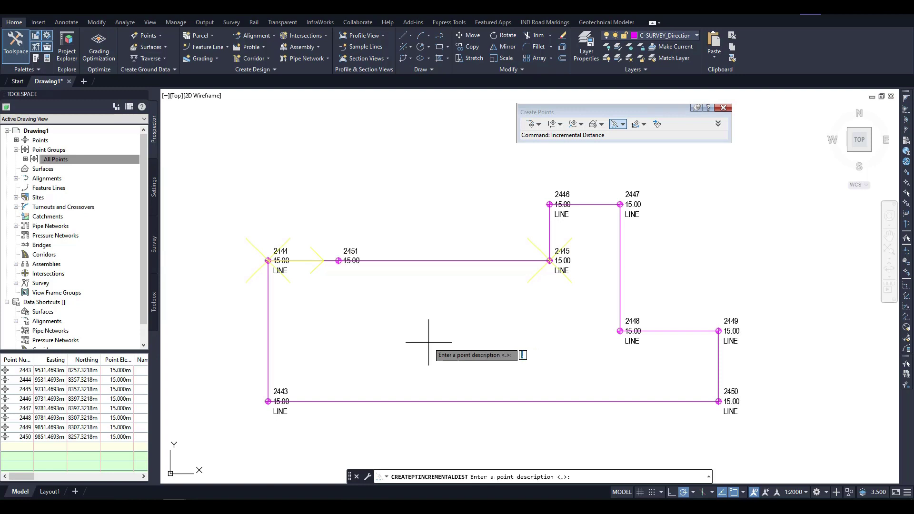
{"action": "key", "text": "Return"}
{"action": "key", "text": "Return"}
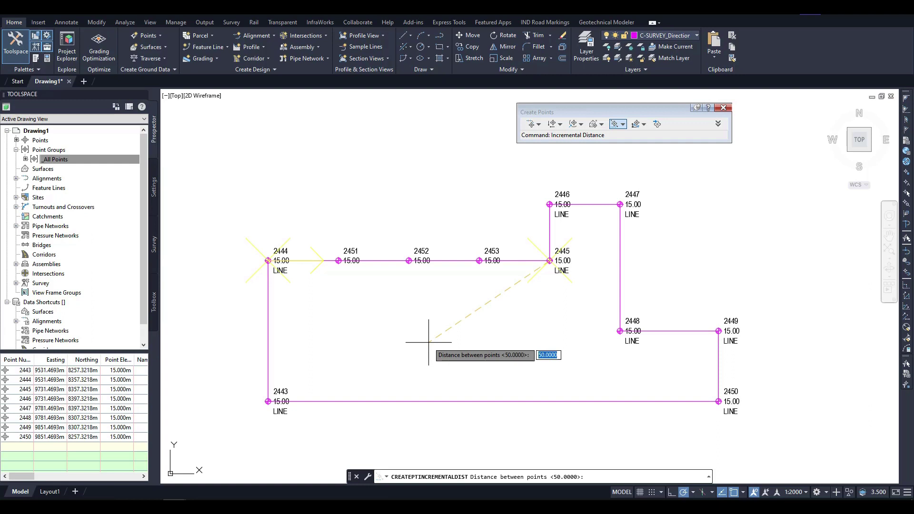
{"action": "key", "text": "Escape"}
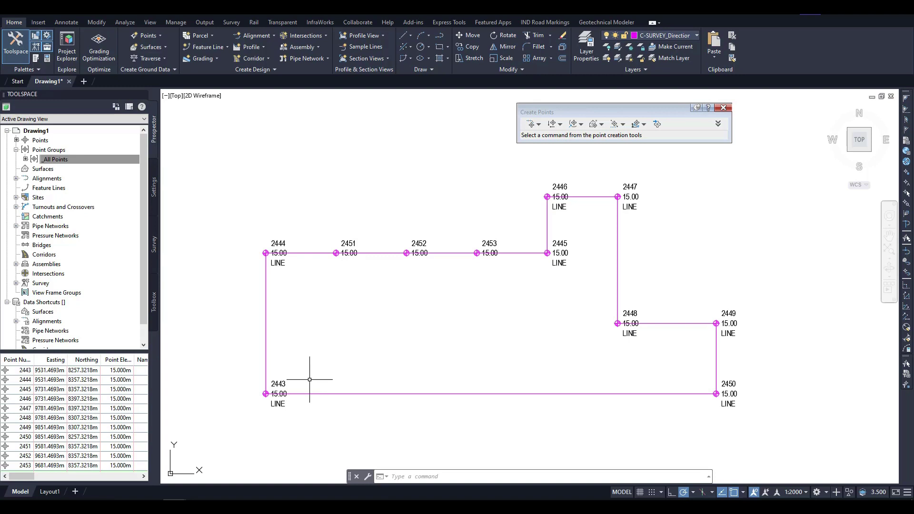
Change point 2443's elevation to 16 in the Toolspace point list
{"action": "double_click", "coordinate": [121, 371]}
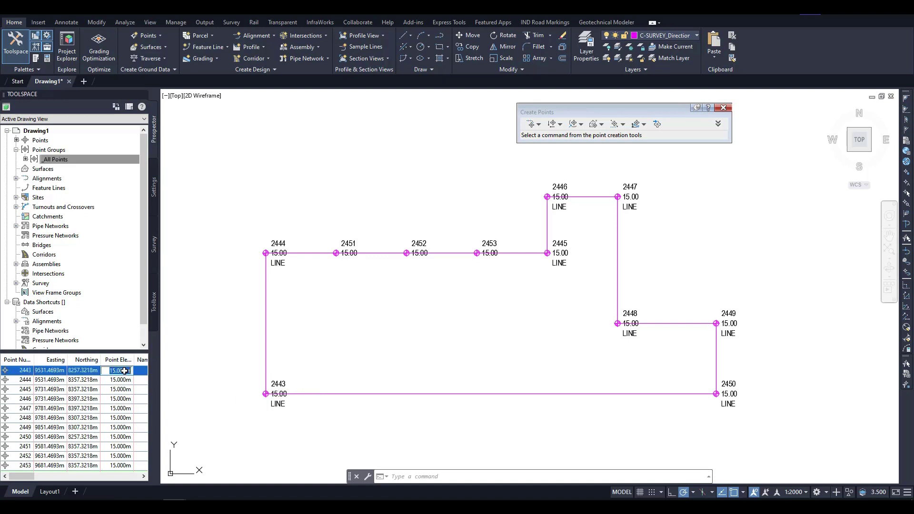
{"action": "type", "text": "16"}
{"action": "key", "text": "Return"}
{"action": "left_click", "coordinate": [287, 413]}
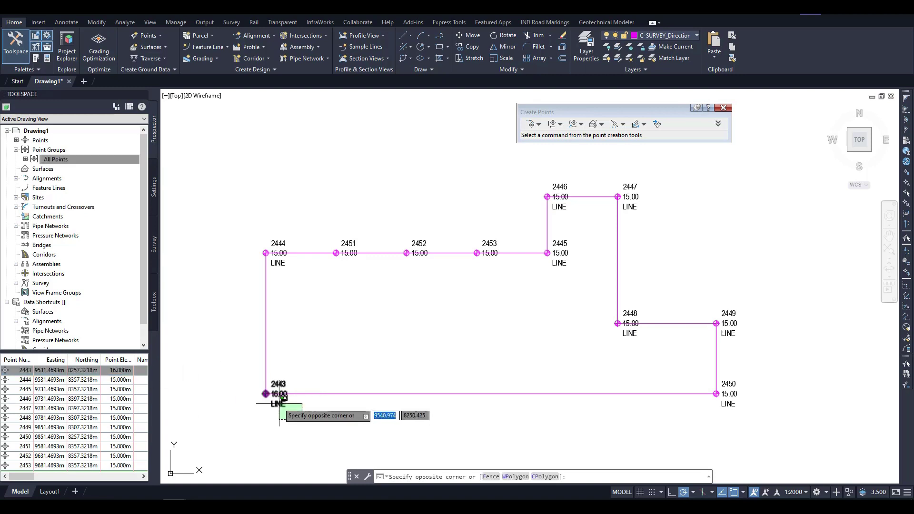
{"action": "key", "text": "Escape"}
{"action": "left_click", "coordinate": [268, 393]}
{"action": "key", "text": "Escape"}
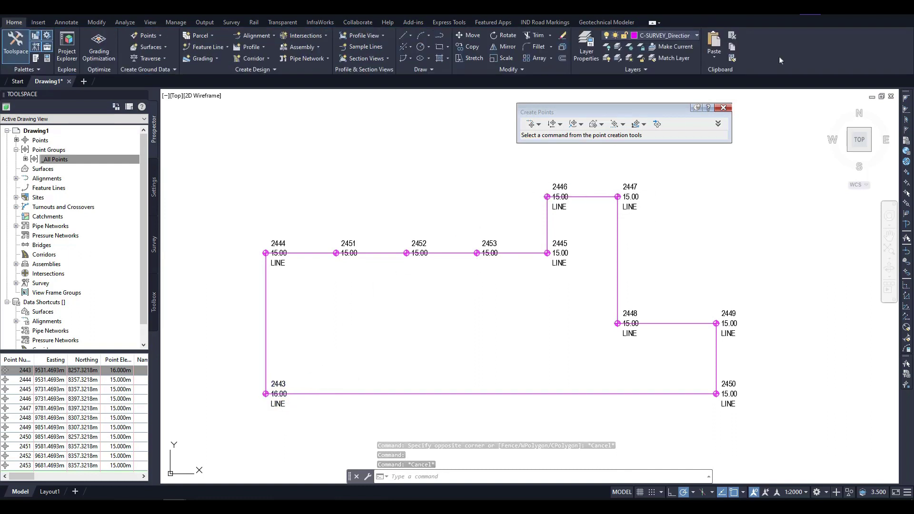
Interpolate four points between 2443 and 2450 with zero offset and description LINE
{"action": "left_click", "coordinate": [623, 124]}
{"action": "left_click", "coordinate": [632, 136]}
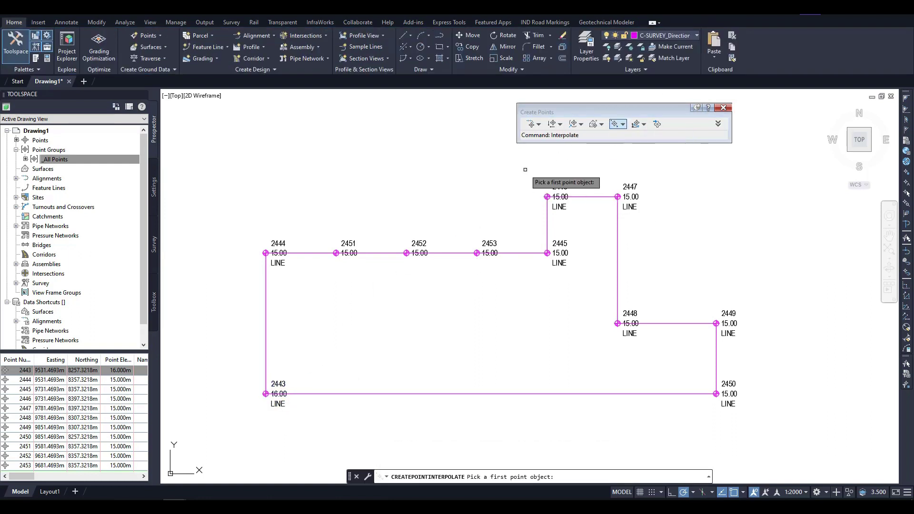
{"action": "left_click", "coordinate": [266, 393]}
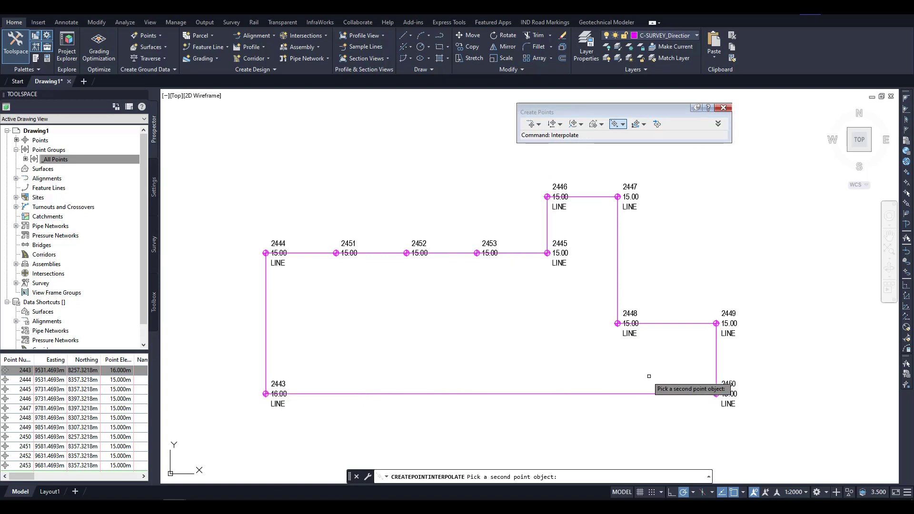
{"action": "left_click", "coordinate": [716, 393]}
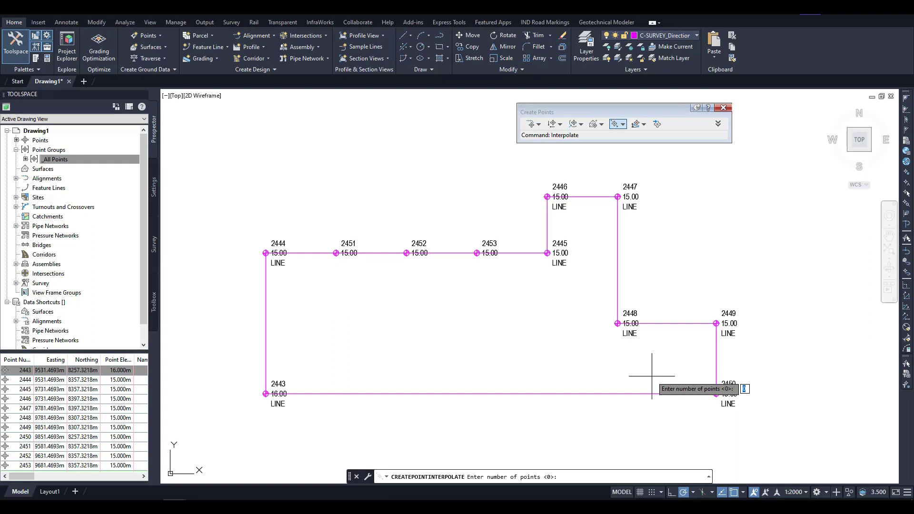
{"action": "key", "text": "Return"}
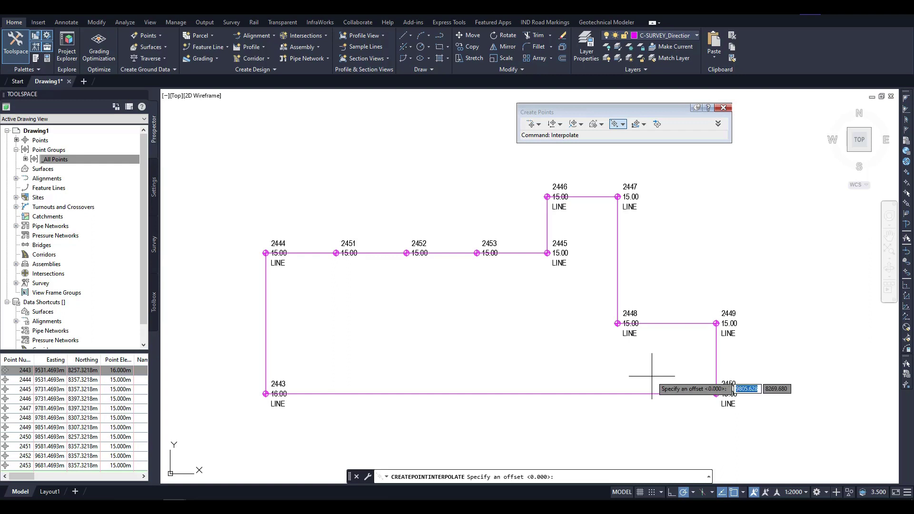
{"action": "key", "text": "Return"}
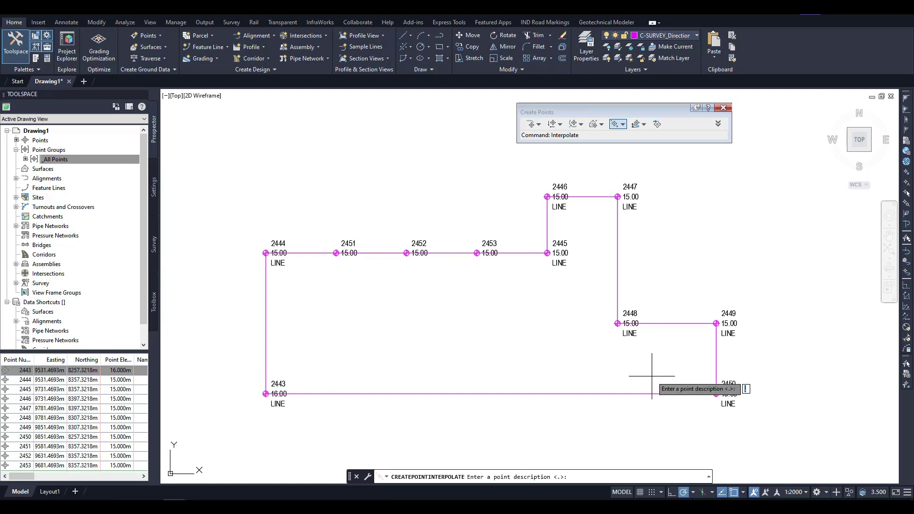
{"action": "type", "text": "LINE"}
{"action": "key", "text": "Return"}
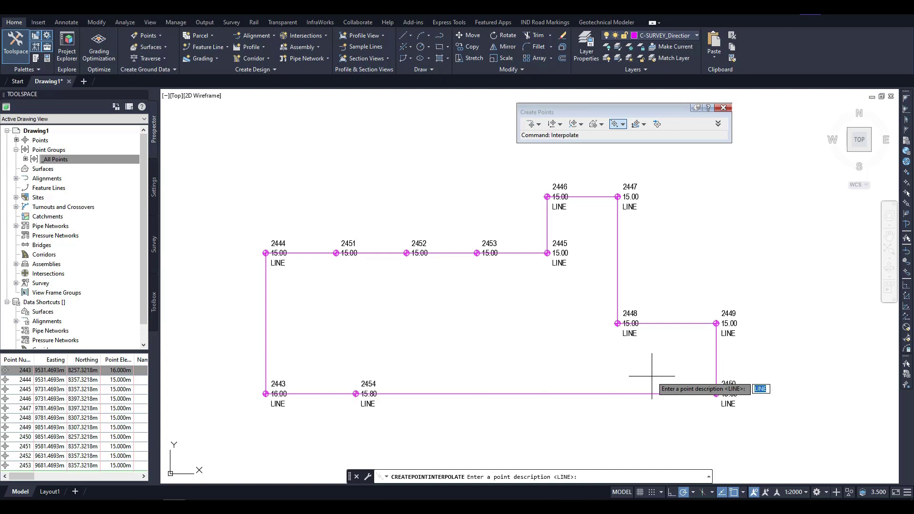
{"action": "key", "text": "Return"}
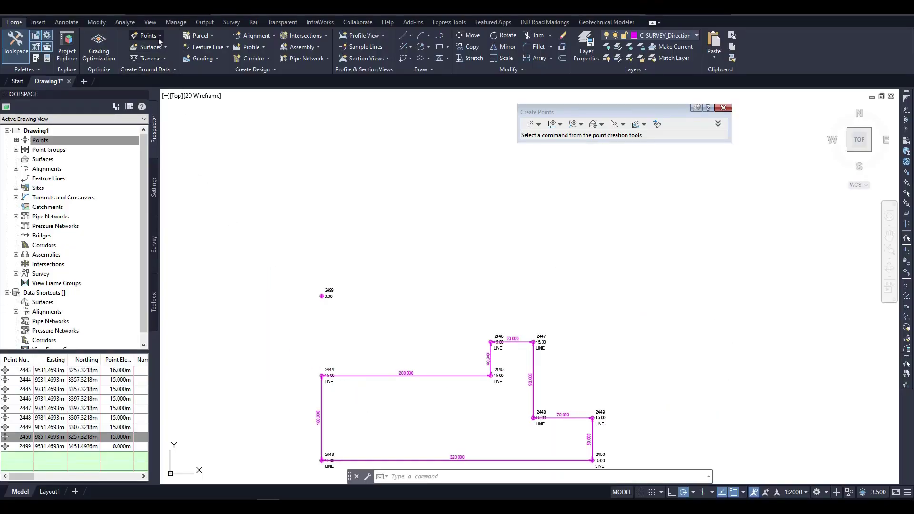
Start the Angle point command with a two-point reference line from point 2499 straight up
{"action": "left_click", "coordinate": [158, 36]}
{"action": "mouse_move", "coordinate": [206, 59]}
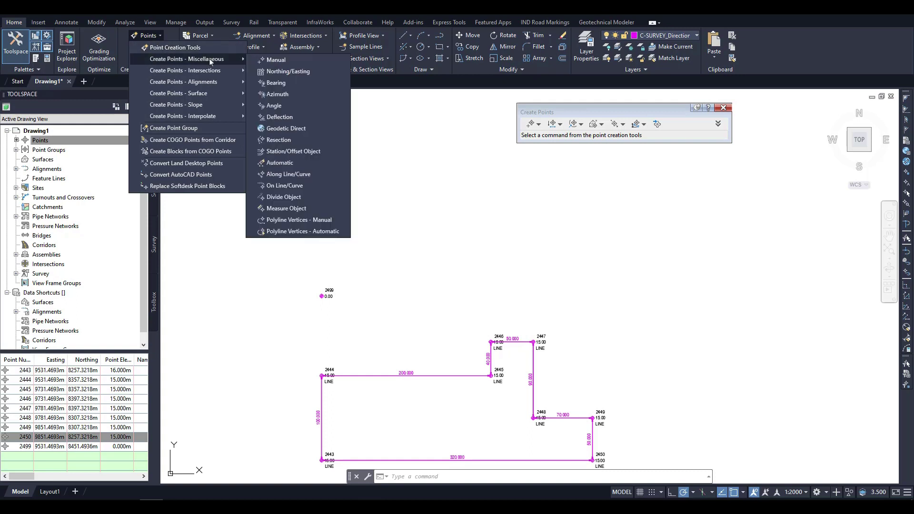
{"action": "left_click", "coordinate": [276, 106]}
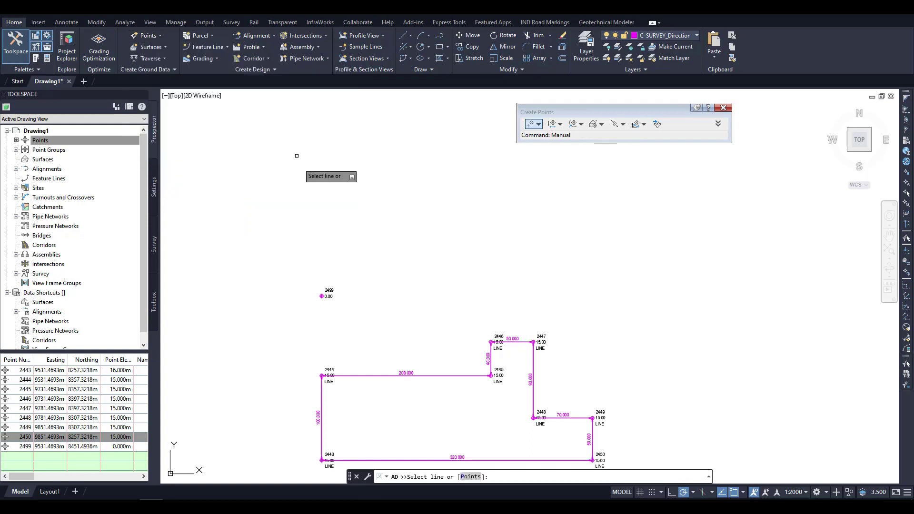
{"action": "right_click", "coordinate": [327, 253]}
{"action": "left_click", "coordinate": [350, 293]}
{"action": "left_click", "coordinate": [321, 295]}
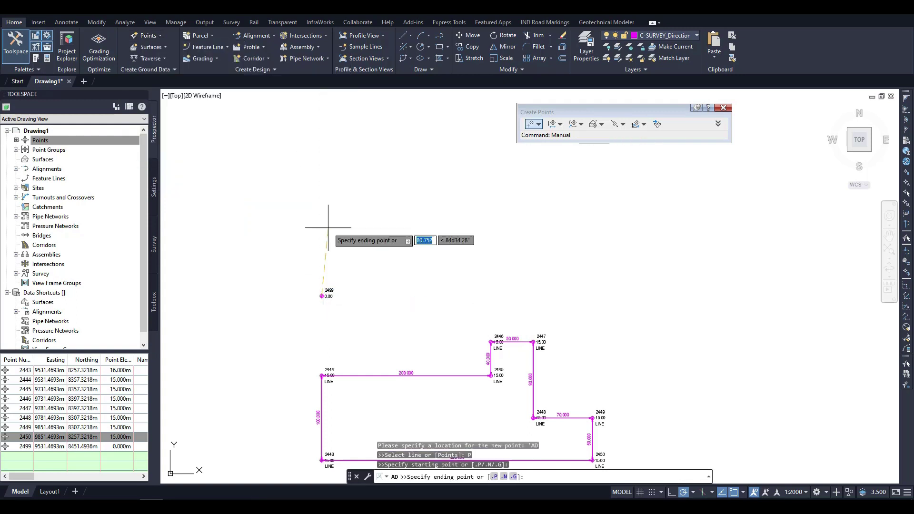
{"action": "left_click", "coordinate": [321, 225]}
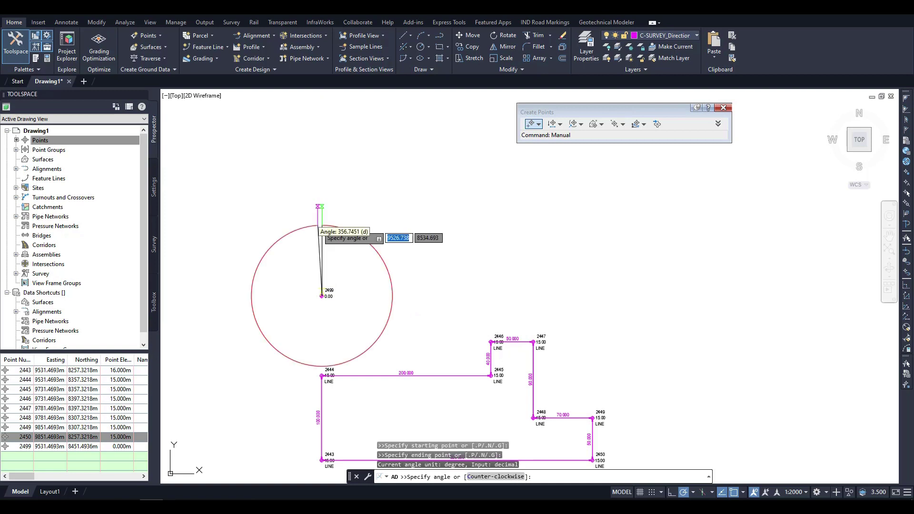
Create point 2500 at angle 0 and distance 100, described NEW
{"action": "type", "text": "0"}
{"action": "key", "text": "Return"}
{"action": "type", "text": "100"}
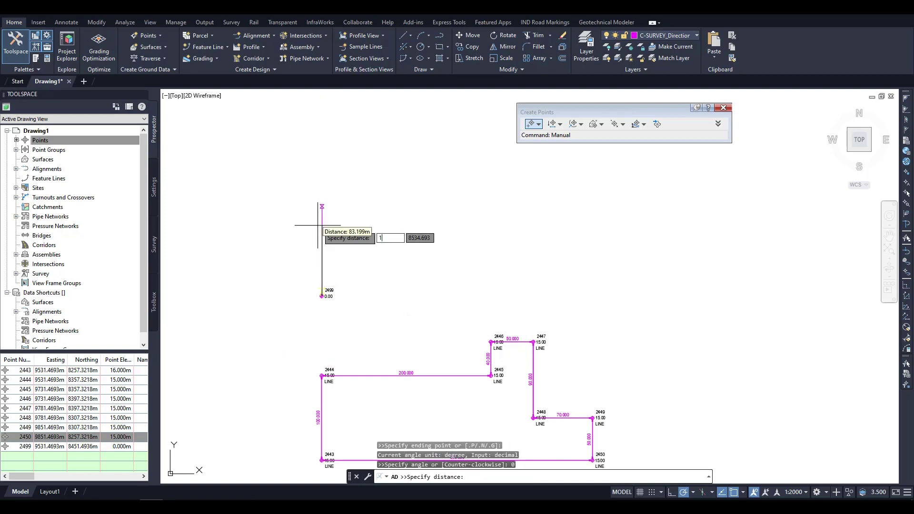
{"action": "key", "text": "Return"}
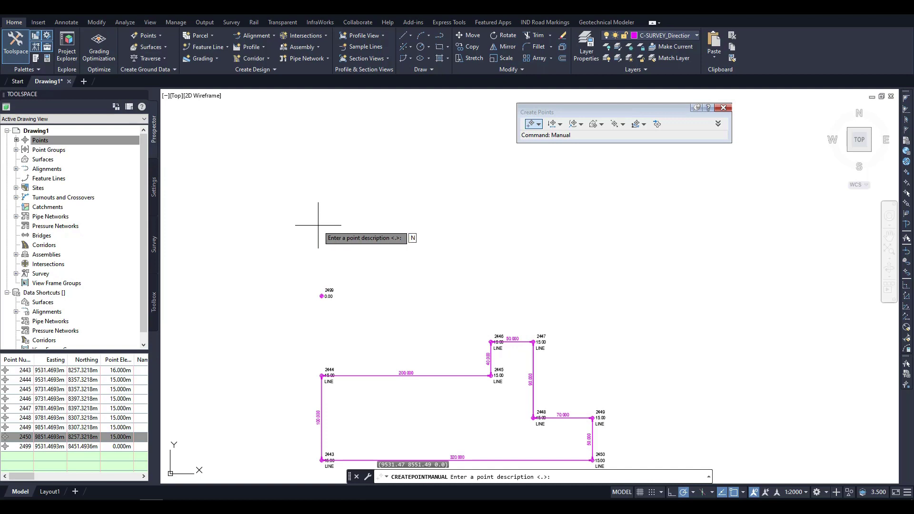
{"action": "type", "text": "NEW"}
{"action": "key", "text": "Return"}
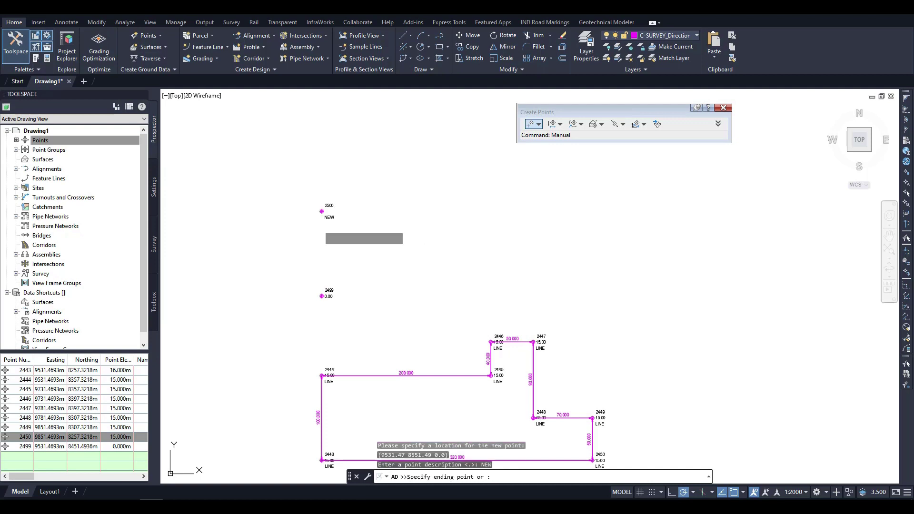
Create point 2501 at 90° counter-clockwise, 100 m away, described NEW
{"action": "left_click", "coordinate": [322, 292]}
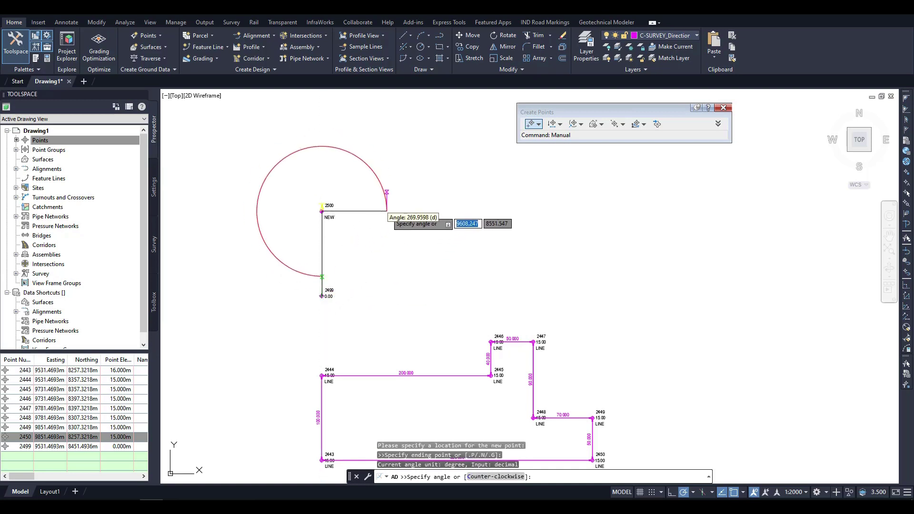
{"action": "right_click", "coordinate": [387, 211]}
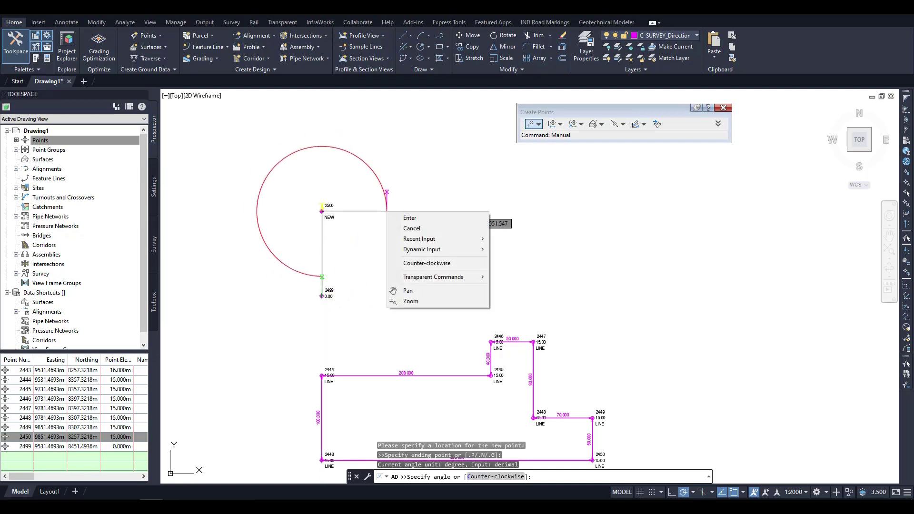
{"action": "left_click", "coordinate": [433, 261]}
{"action": "type", "text": "90"}
{"action": "key", "text": "Return"}
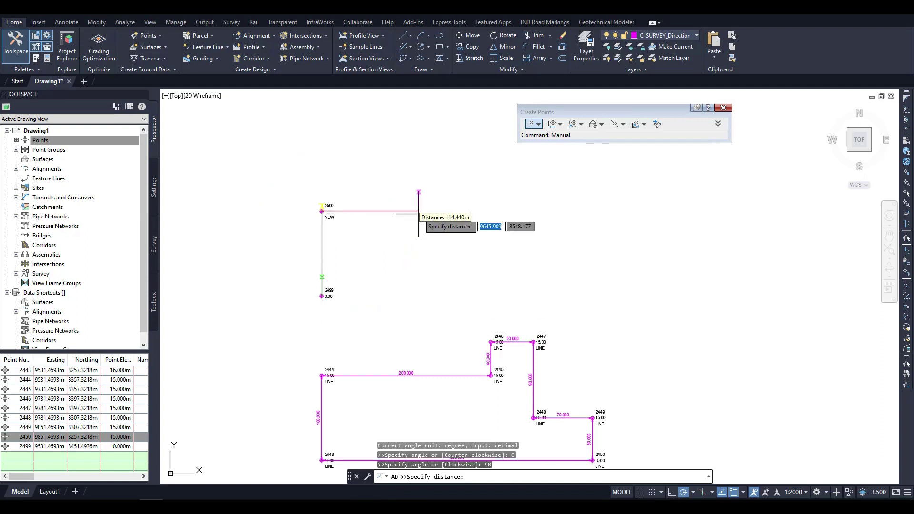
{"action": "type", "text": "100"}
{"action": "key", "text": "Return"}
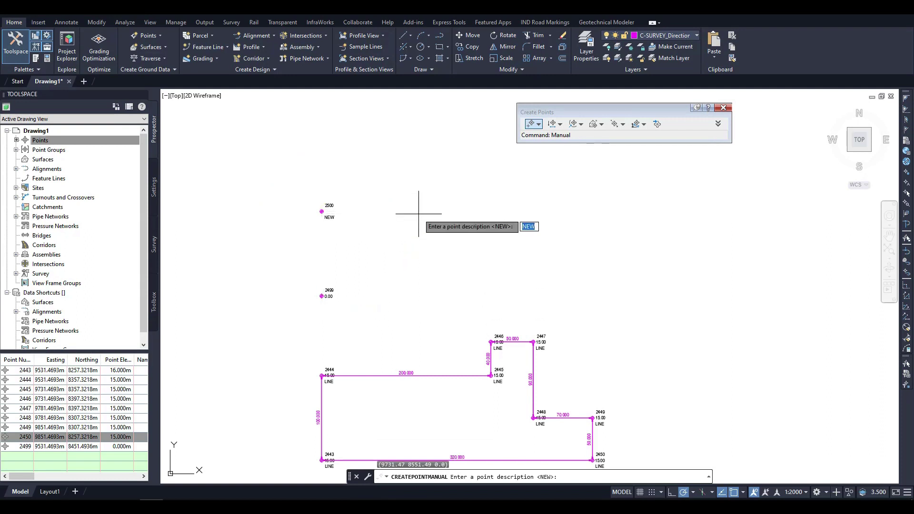
{"action": "key", "text": "Return"}
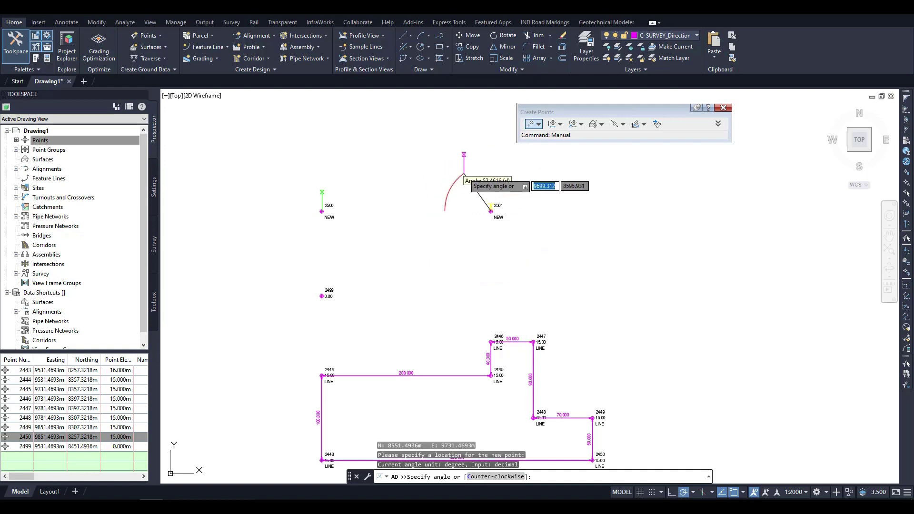
Add the next points at 90° and 40 m, then 90° counter-clockwise and 50 m
{"action": "type", "text": "90"}
{"action": "key", "text": "Return"}
{"action": "type", "text": "40"}
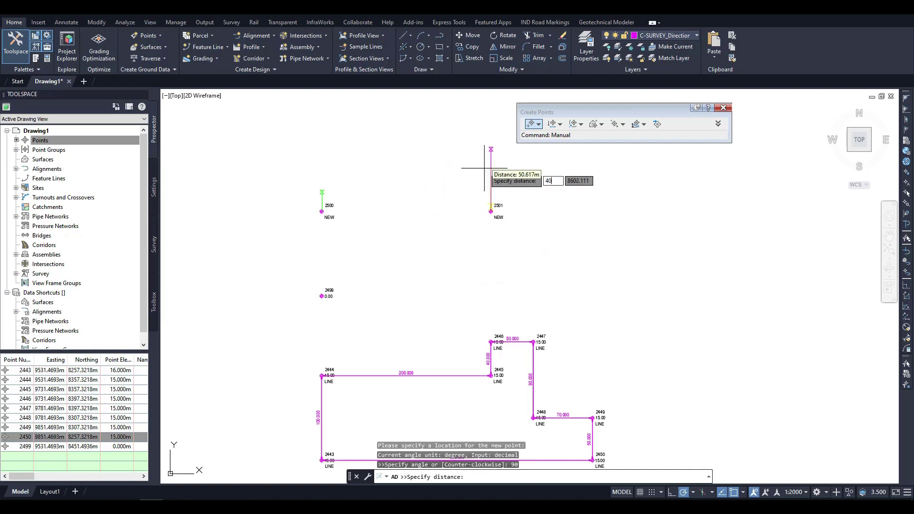
{"action": "key", "text": "Return"}
{"action": "key", "text": "Return"}
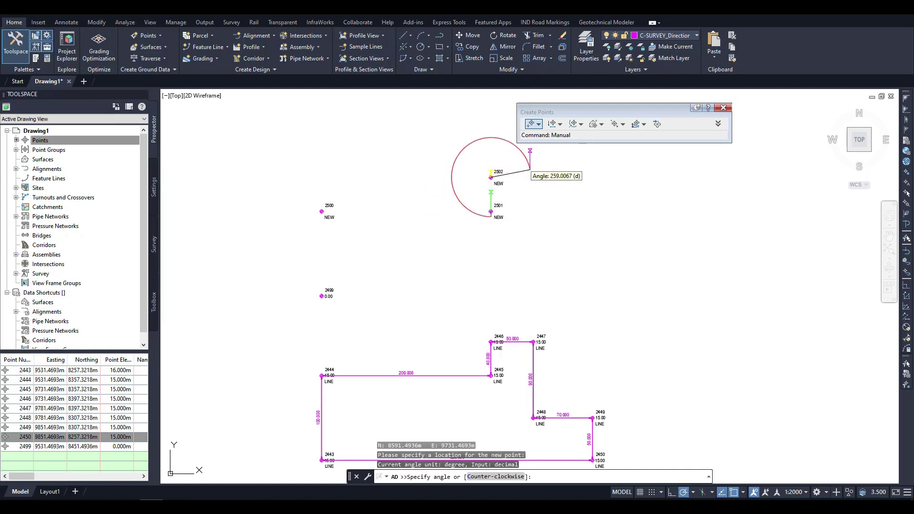
{"action": "right_click", "coordinate": [541, 185]}
{"action": "left_click", "coordinate": [574, 238]}
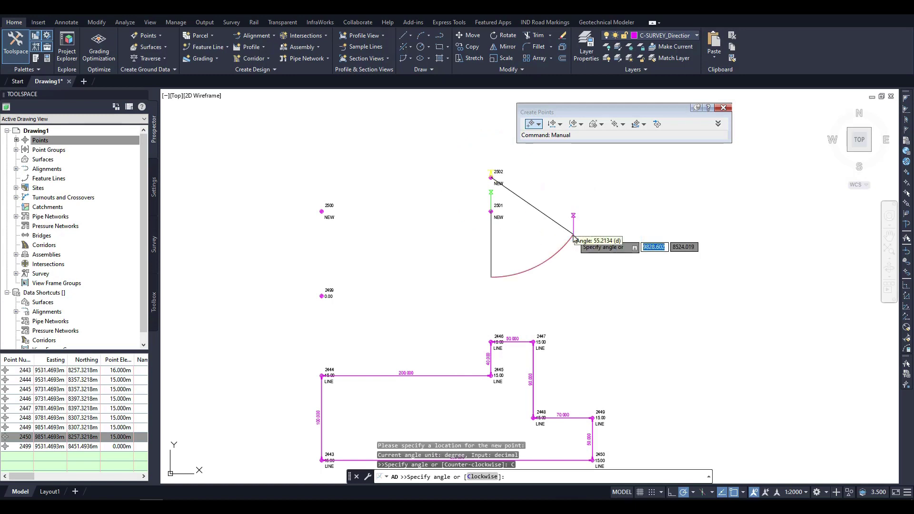
{"action": "type", "text": "90"}
{"action": "key", "text": "Return"}
{"action": "type", "text": "50"}
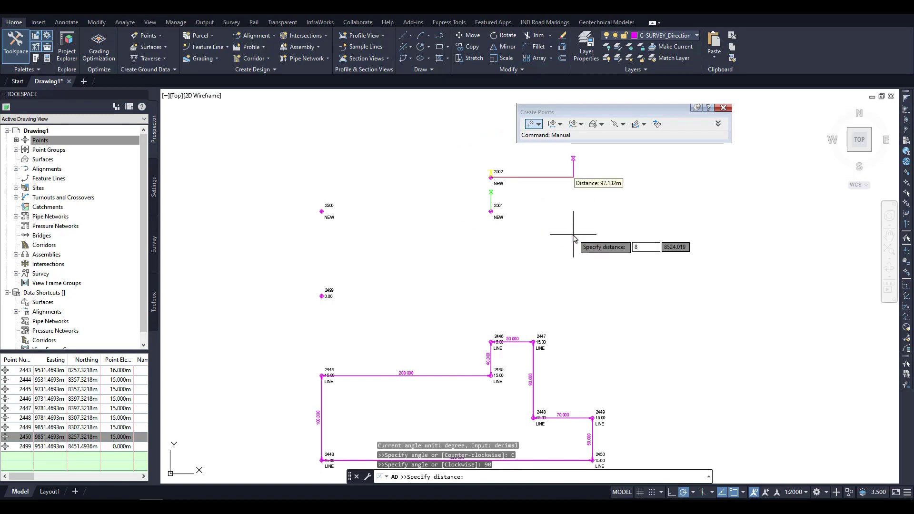
{"action": "key", "text": "Return"}
Add points at 270° and 90 m, then 0° and 70 m, described NEW
{"action": "key", "text": "Return"}
{"action": "key", "text": "Return"}
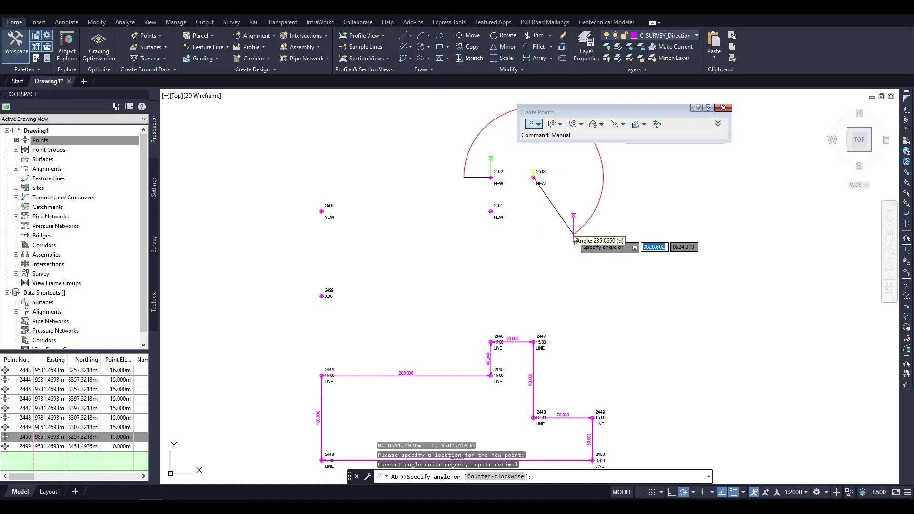
{"action": "type", "text": "270"}
{"action": "key", "text": "Return"}
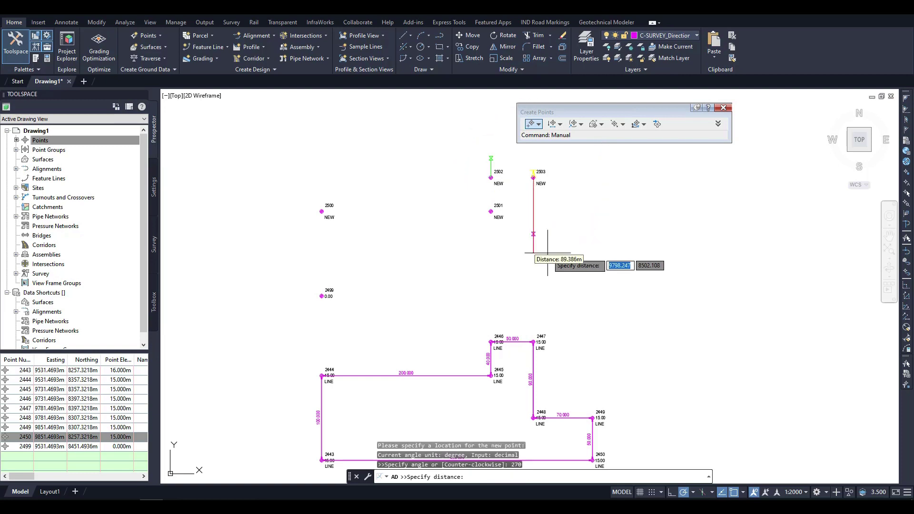
{"action": "type", "text": "90"}
{"action": "key", "text": "Return"}
{"action": "key", "text": "Return"}
{"action": "key", "text": "Return"}
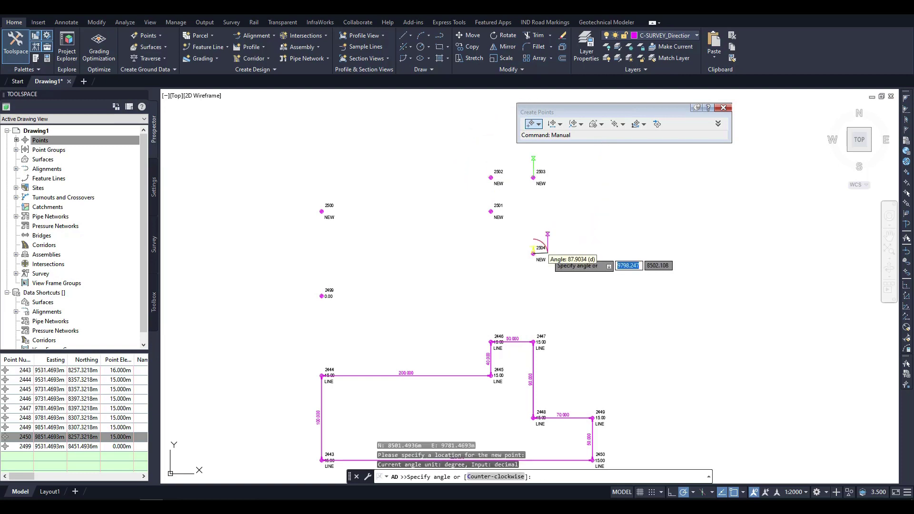
{"action": "type", "text": "0"}
{"action": "key", "text": "Return"}
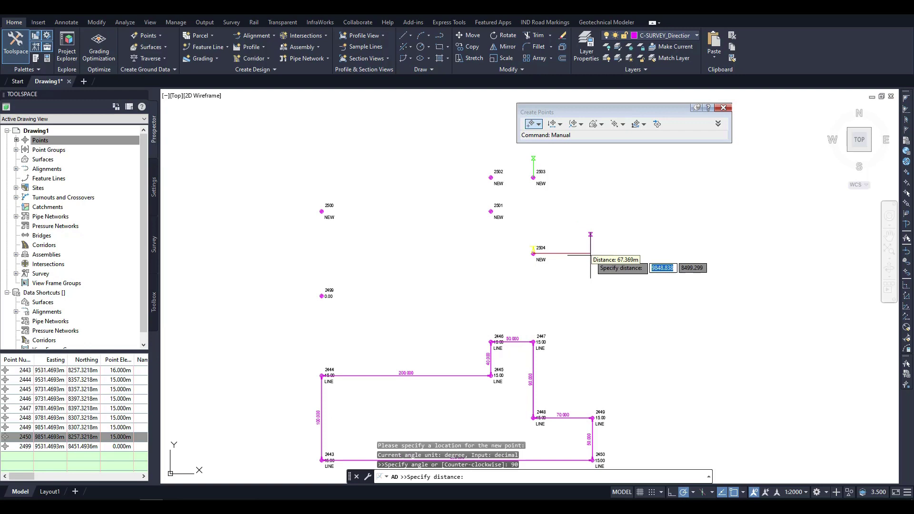
{"action": "type", "text": "70"}
{"action": "key", "text": "Return"}
{"action": "key", "text": "Return"}
{"action": "key", "text": "Return"}
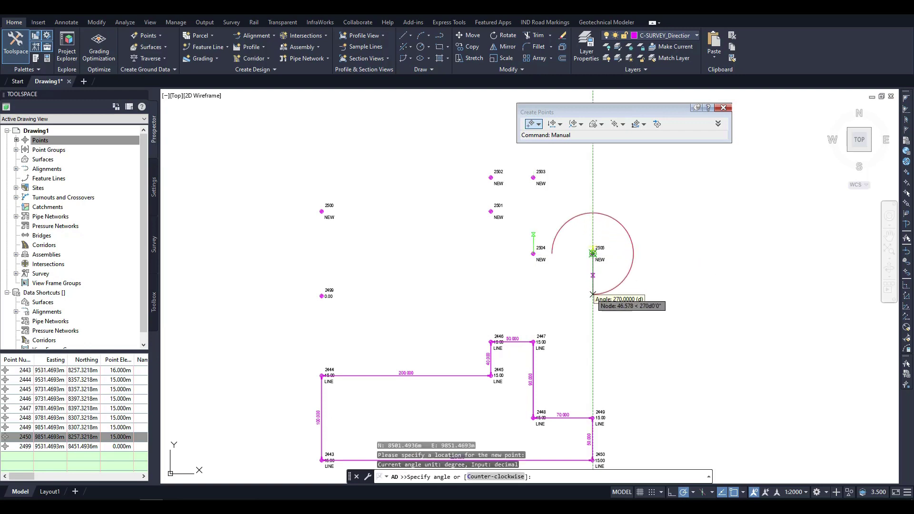
Create point 2506 at 90° counter-clockwise, 50 m away, then end the Angle command
{"action": "right_click", "coordinate": [593, 294]}
{"action": "left_click", "coordinate": [638, 334]}
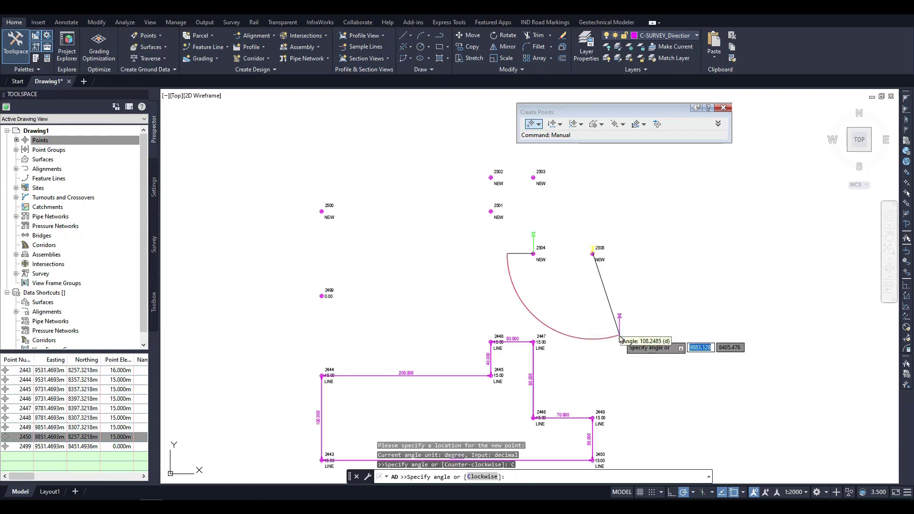
{"action": "type", "text": "90"}
{"action": "key", "text": "Return"}
{"action": "type", "text": "50"}
{"action": "key", "text": "Return"}
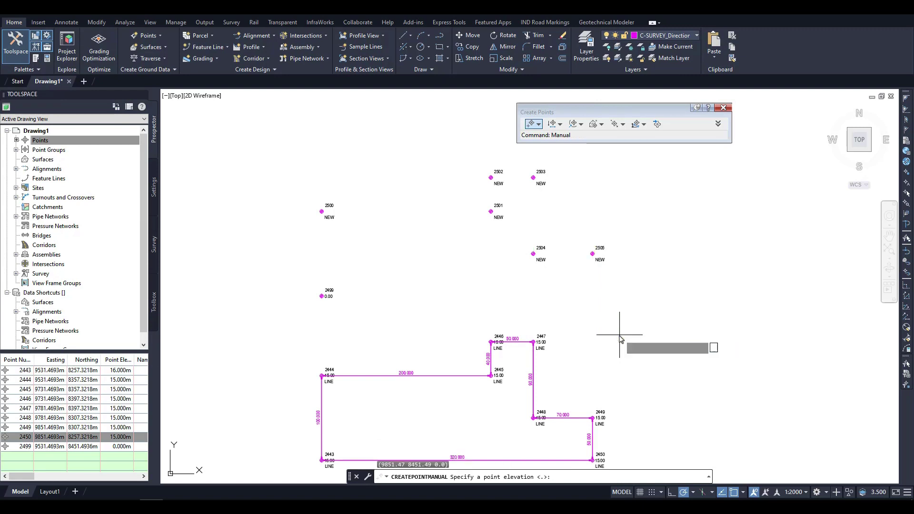
{"action": "key", "text": "Return"}
{"action": "key", "text": "Return"}
{"action": "right_click", "coordinate": [619, 337]}
{"action": "left_click", "coordinate": [636, 340]}
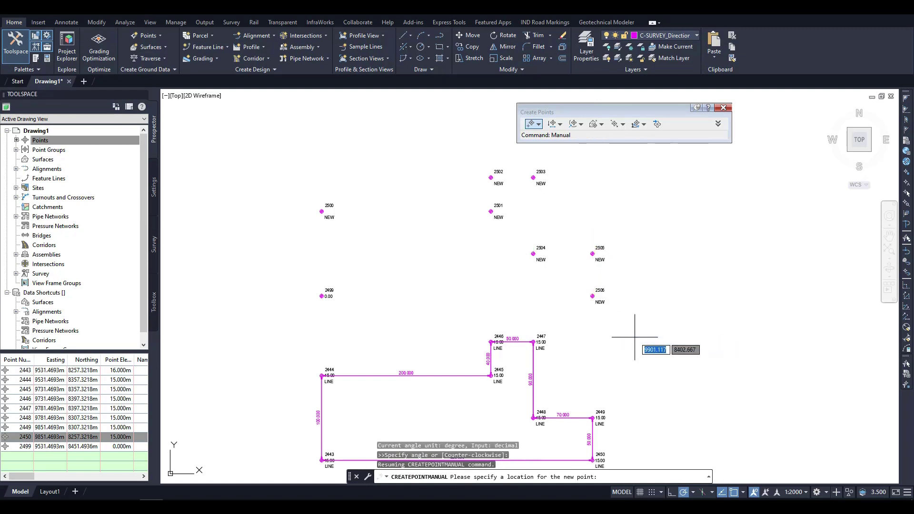
{"action": "key", "text": "Escape"}
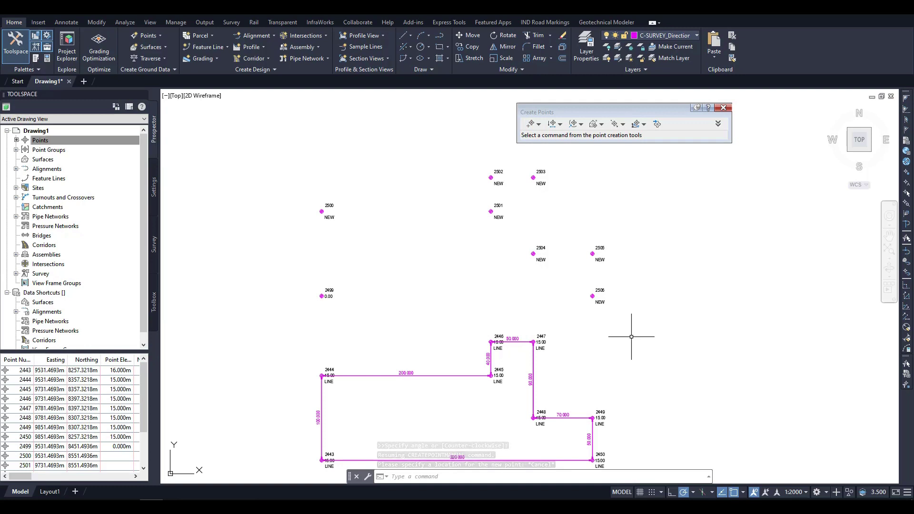
Draw a polyline from point 2499 through points 2500–2506 by point number and close it
{"action": "left_click", "coordinate": [440, 36]}
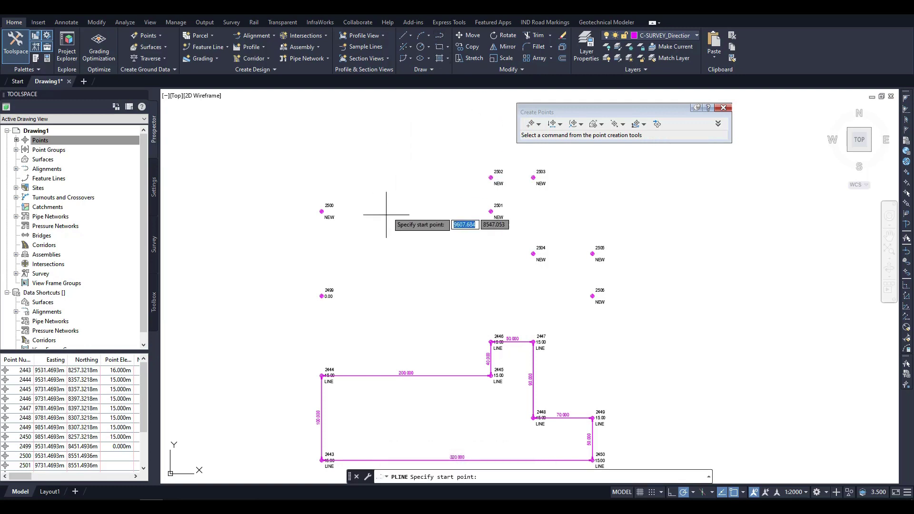
{"action": "left_click", "coordinate": [322, 296]}
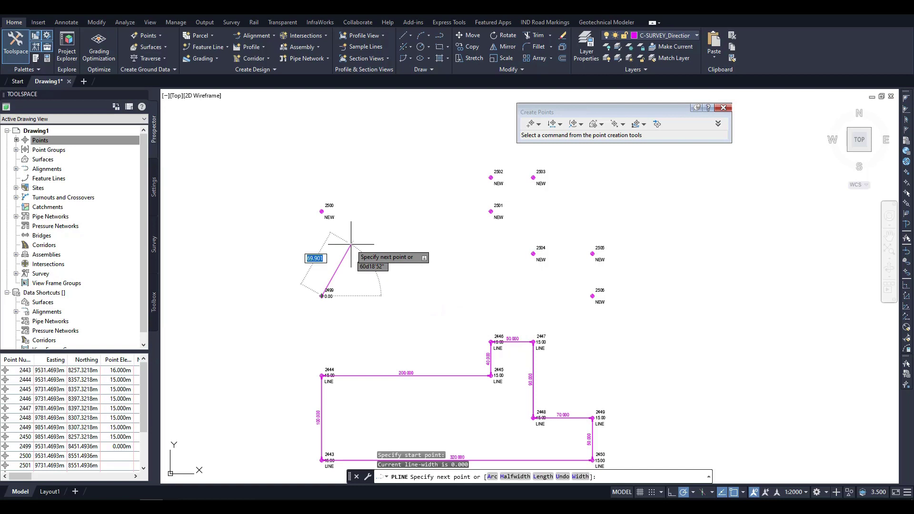
{"action": "left_click", "coordinate": [282, 23]}
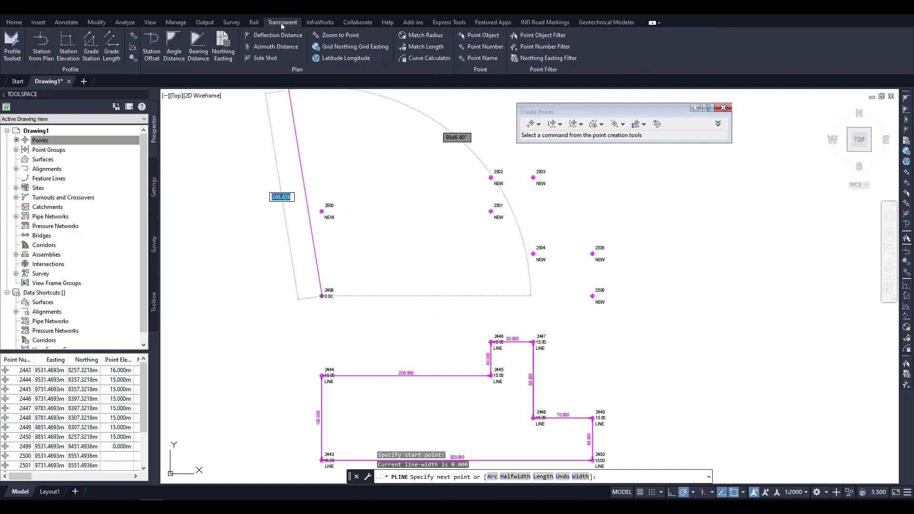
{"action": "left_click", "coordinate": [482, 46]}
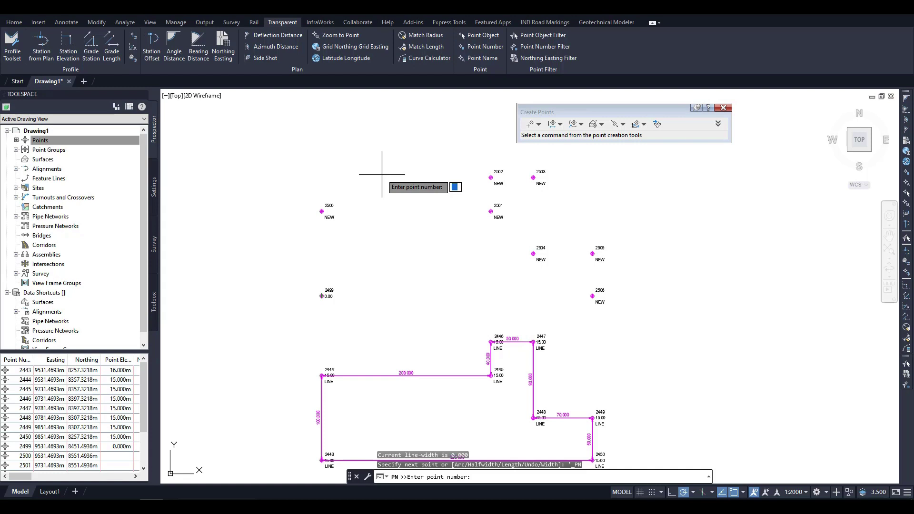
{"action": "type", "text": "2500-2506"}
{"action": "key", "text": "Return"}
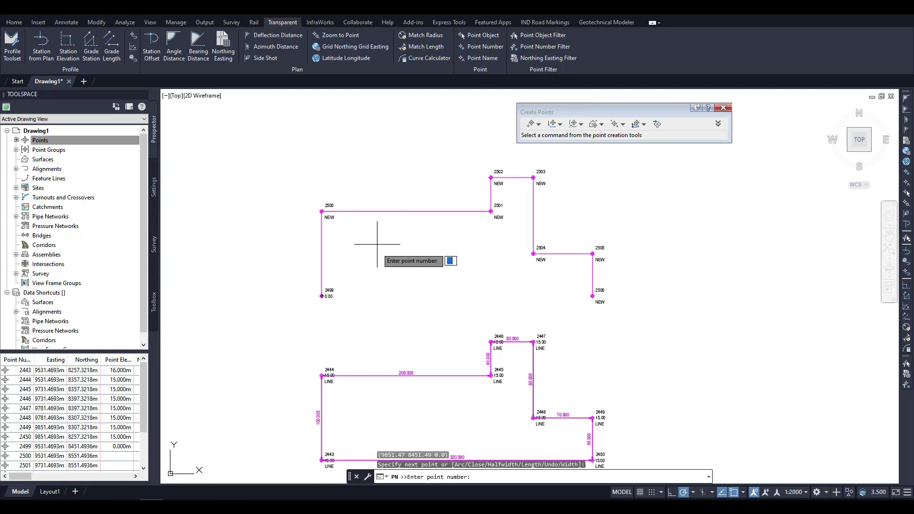
{"action": "key", "text": "Return"}
{"action": "right_click", "coordinate": [381, 264]}
{"action": "left_click", "coordinate": [416, 319]}
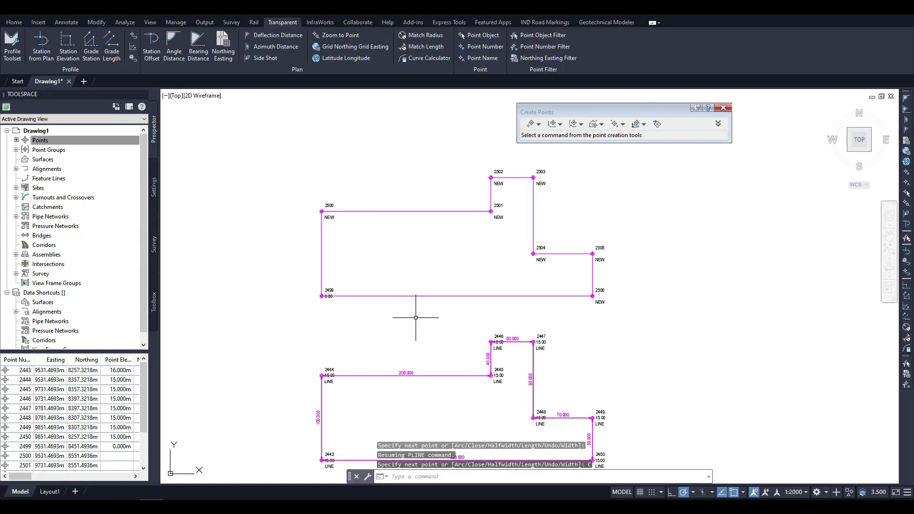